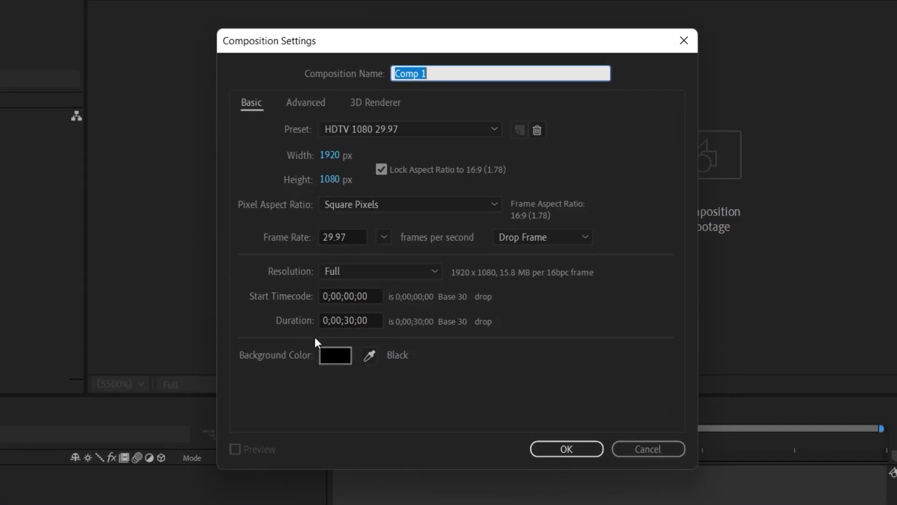
Create a composition named Intro with a duration of 0;00;10;00.
click(353, 320)
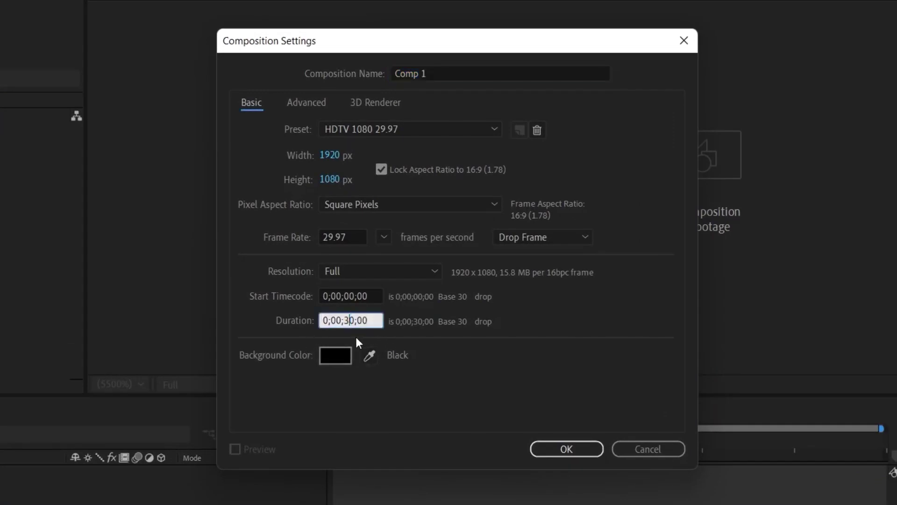
text(1)
click(476, 75)
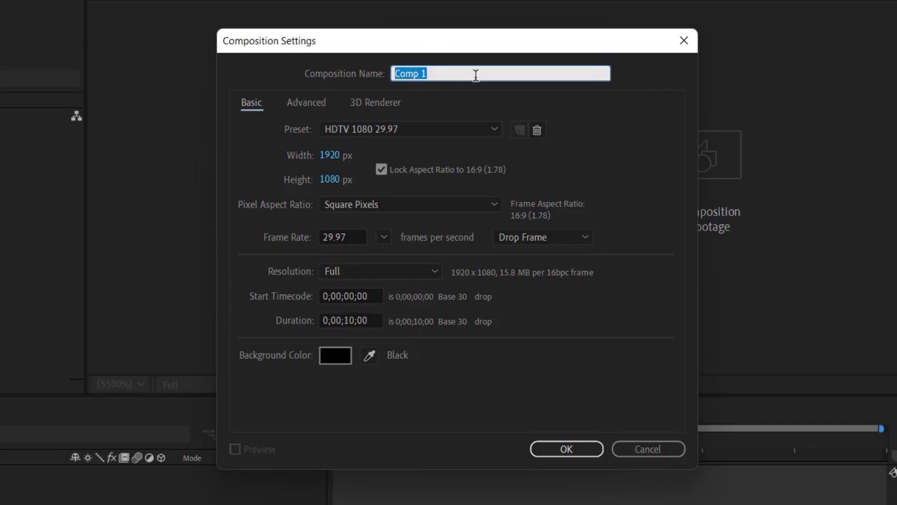
text(Intro)
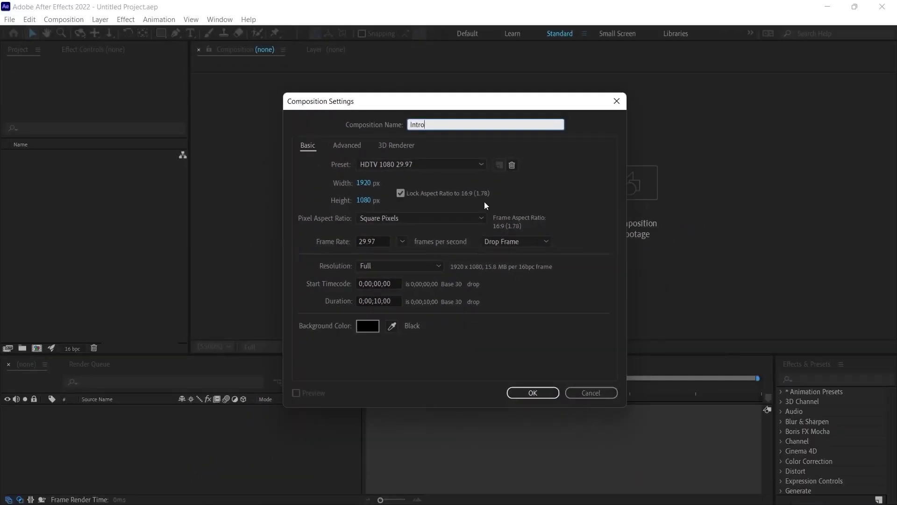
click(528, 393)
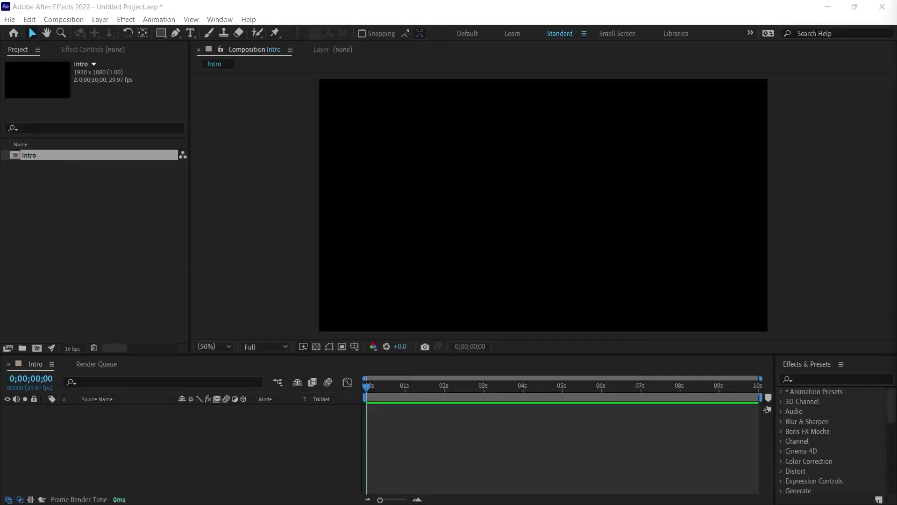
Choose the Ellipse Tool and set the shape stroke to None.
click(161, 33)
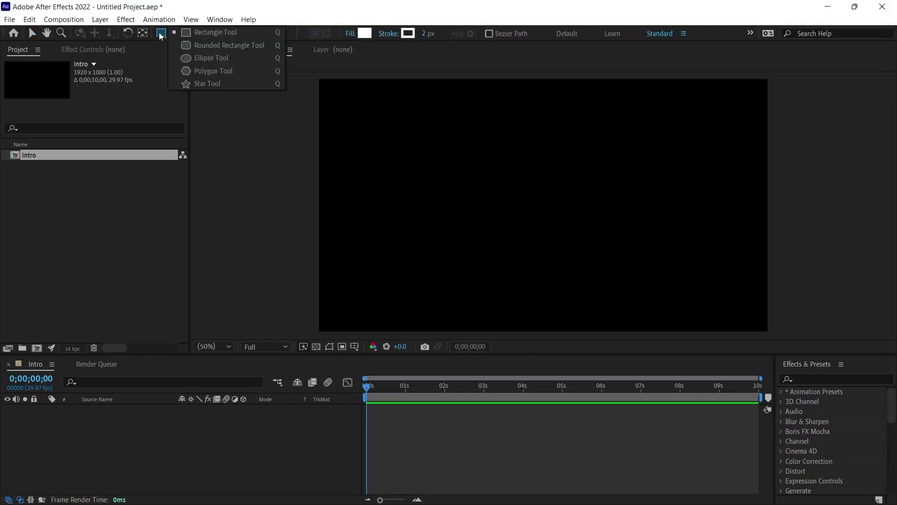
click(211, 58)
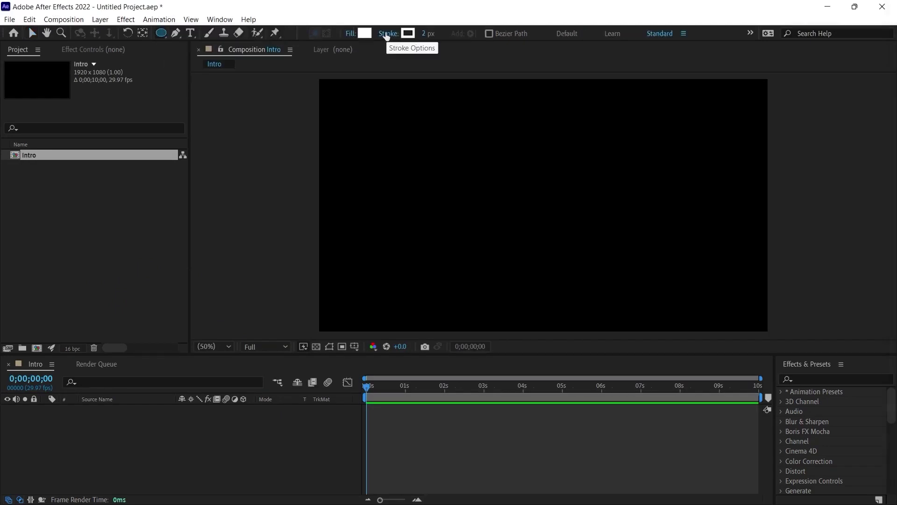
click(387, 33)
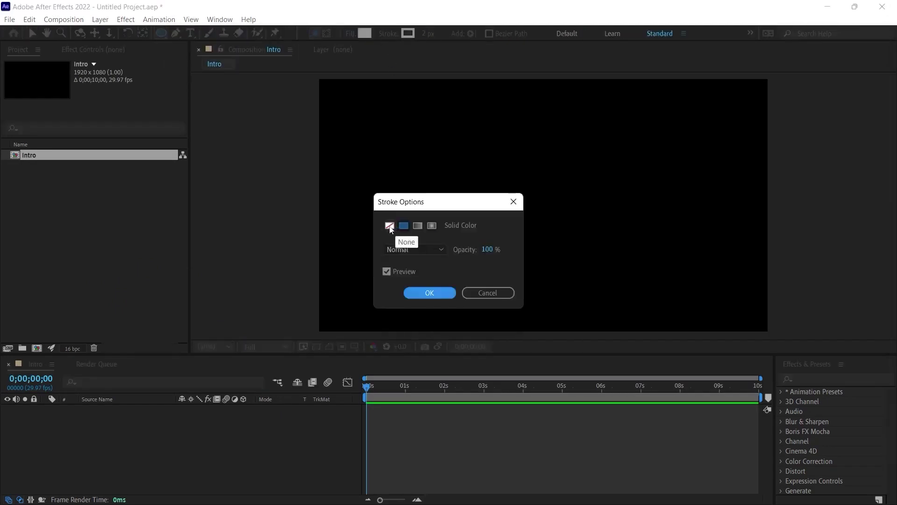
click(390, 226)
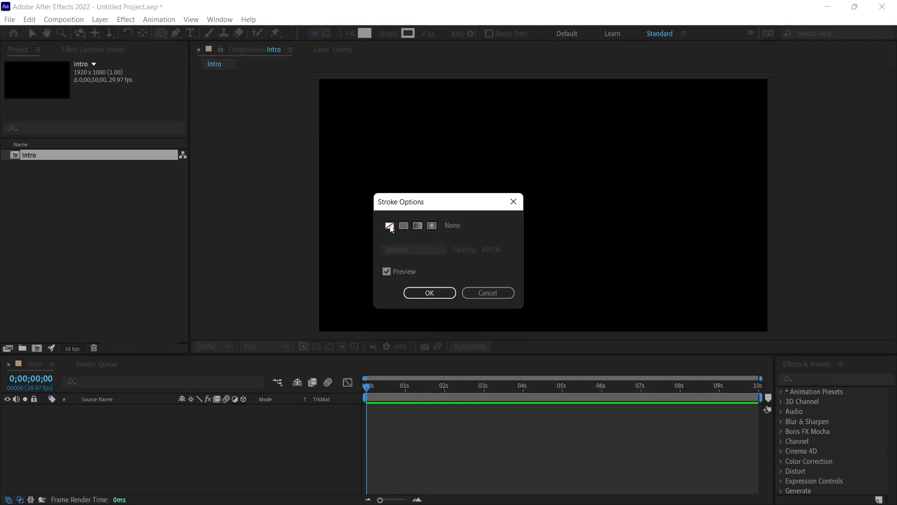
click(429, 293)
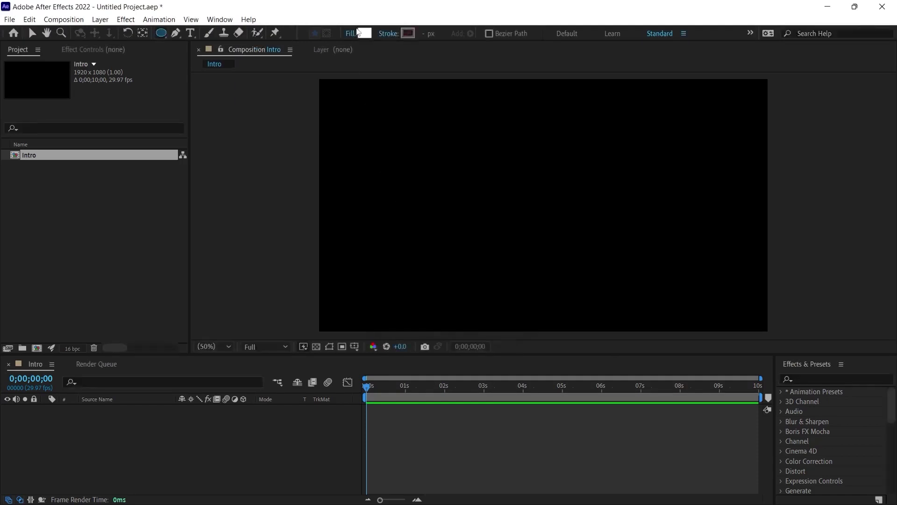
Keep the shape fill as a solid colour and set its hex value to EB2D30.
click(349, 35)
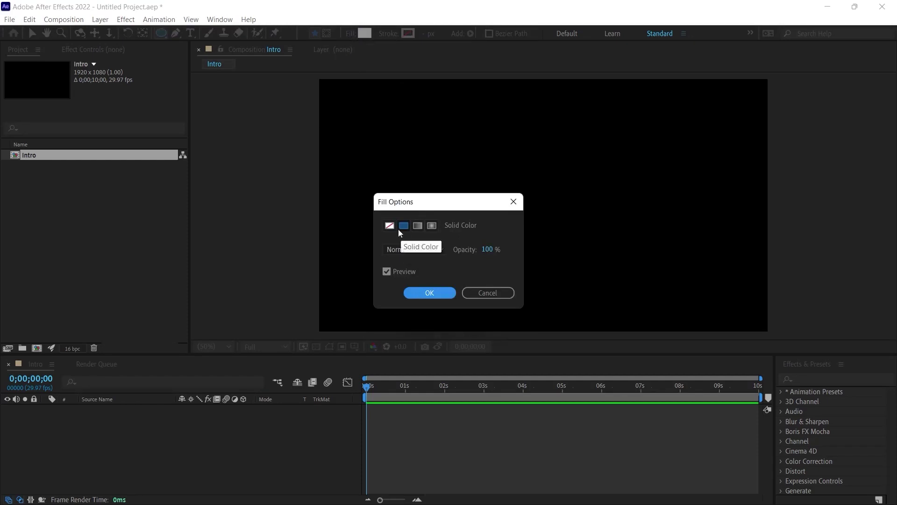
click(421, 293)
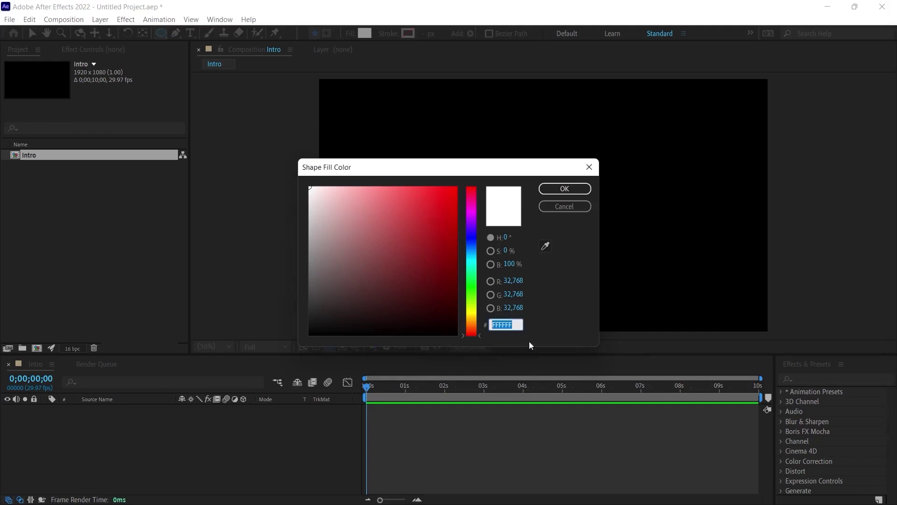
text(EB2D30)
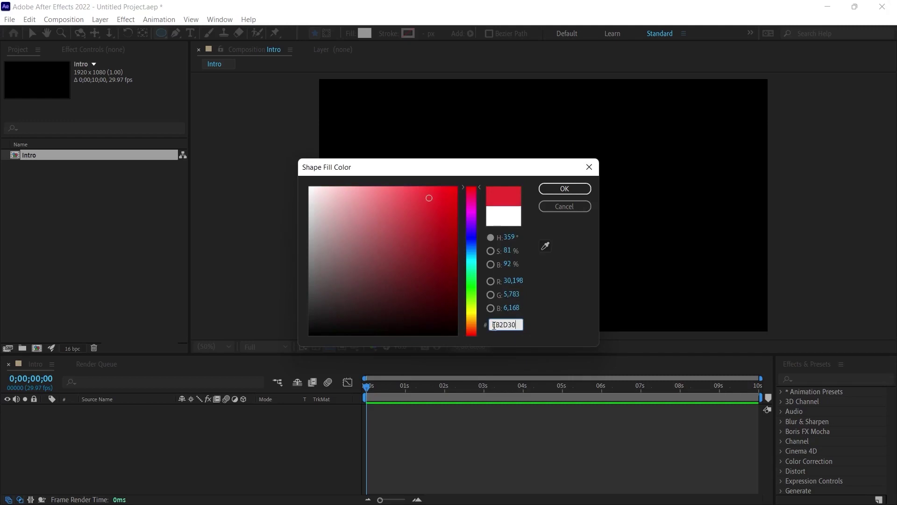
click(567, 189)
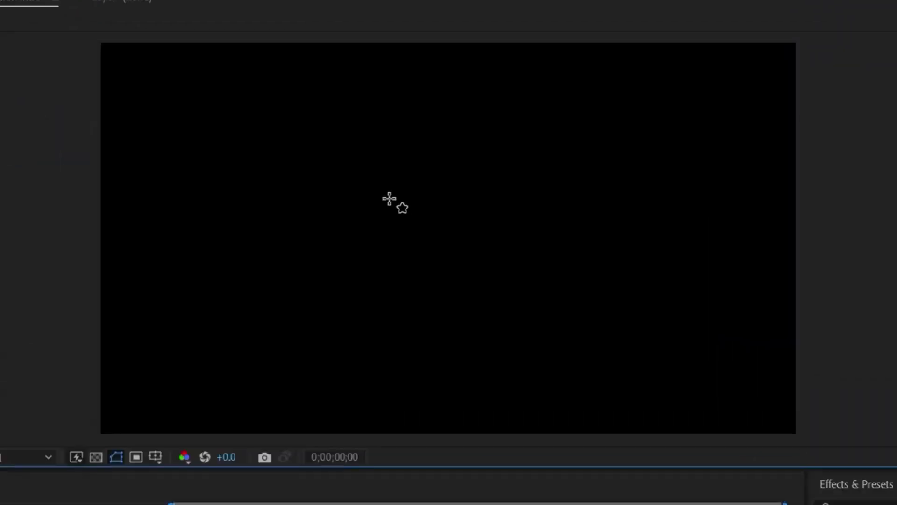
Draw a circle near the middle of the composition and align it to the composition's horizontal and vertical centre.
mouse_move(391, 194)
mouse_down()
mouse_move(464, 257)
mouse_move(516, 319)
mouse_up()
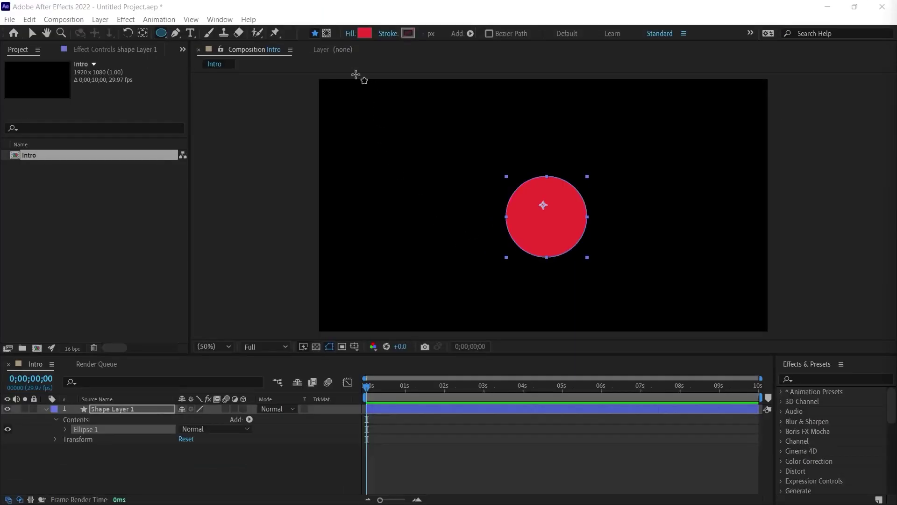
click(217, 19)
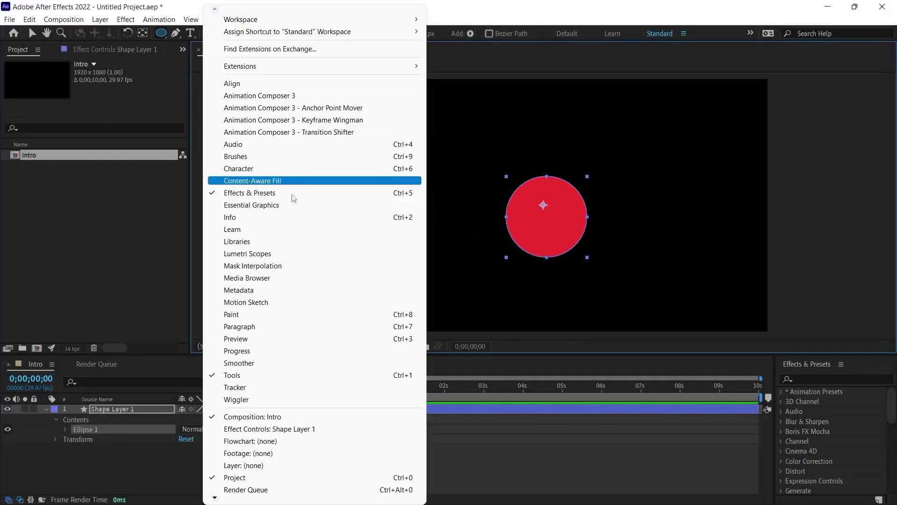
click(230, 87)
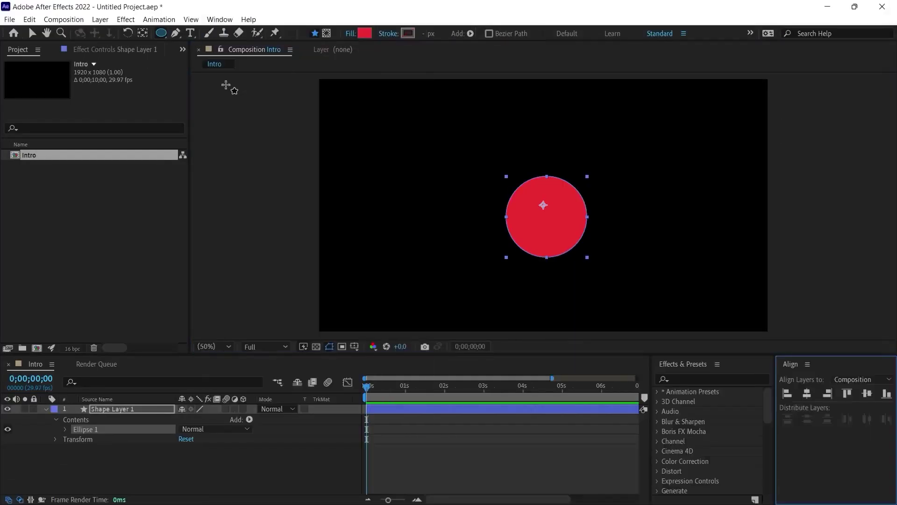
click(806, 395)
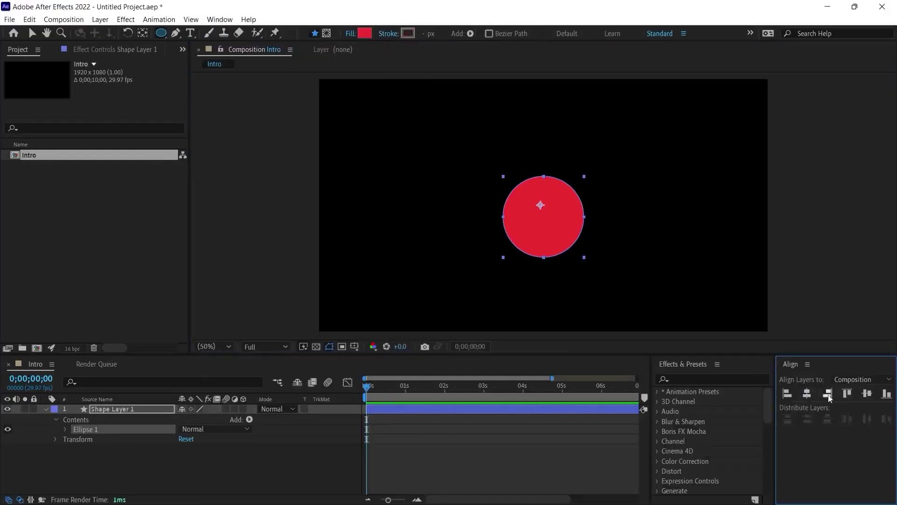
click(867, 395)
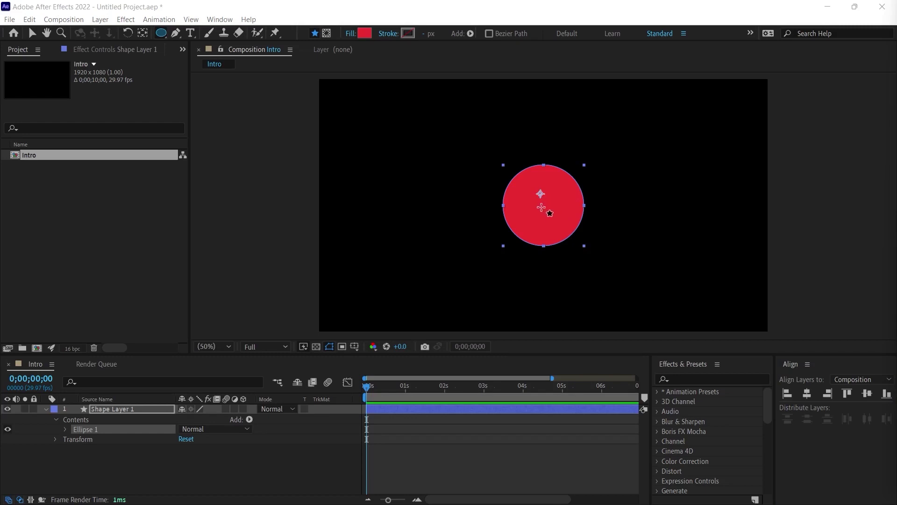
Move the shape layer's anchor point to the centre of the circle with the Pan Behind tool.
click(143, 33)
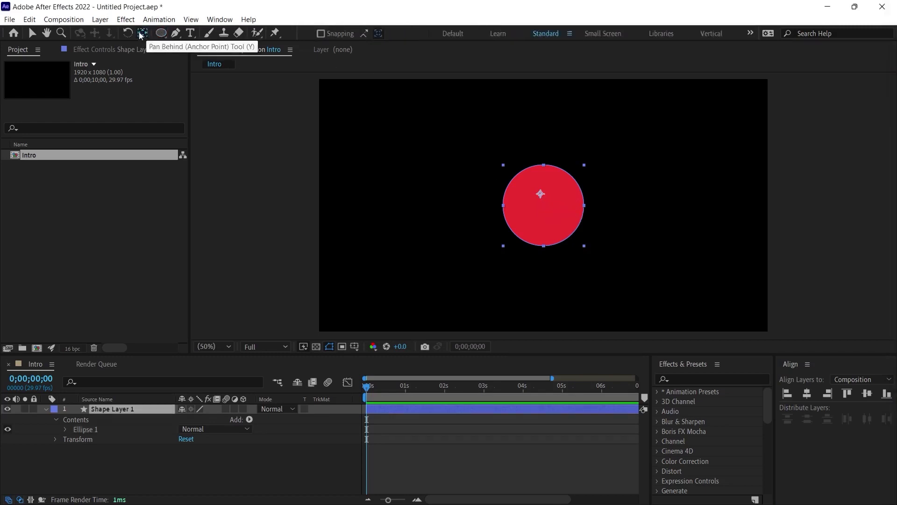
drag(540, 193, 546, 199)
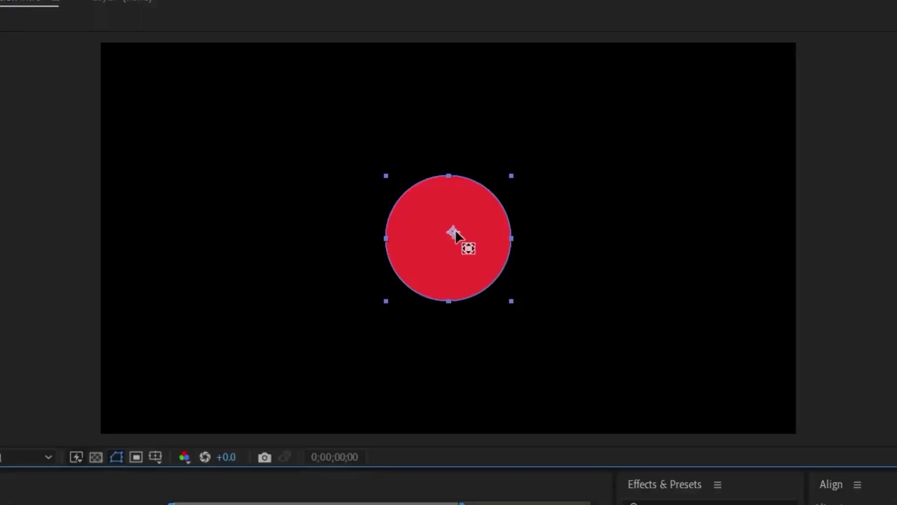
click(448, 236)
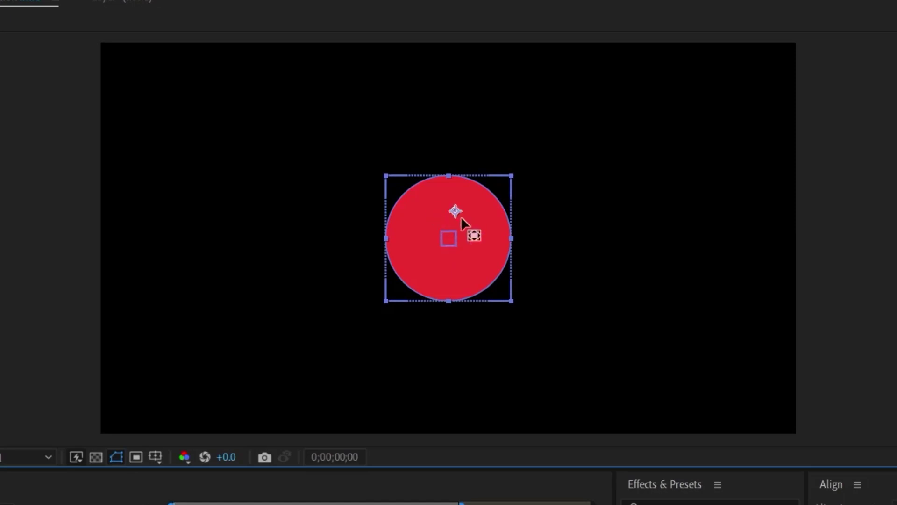
drag(452, 214, 445, 239)
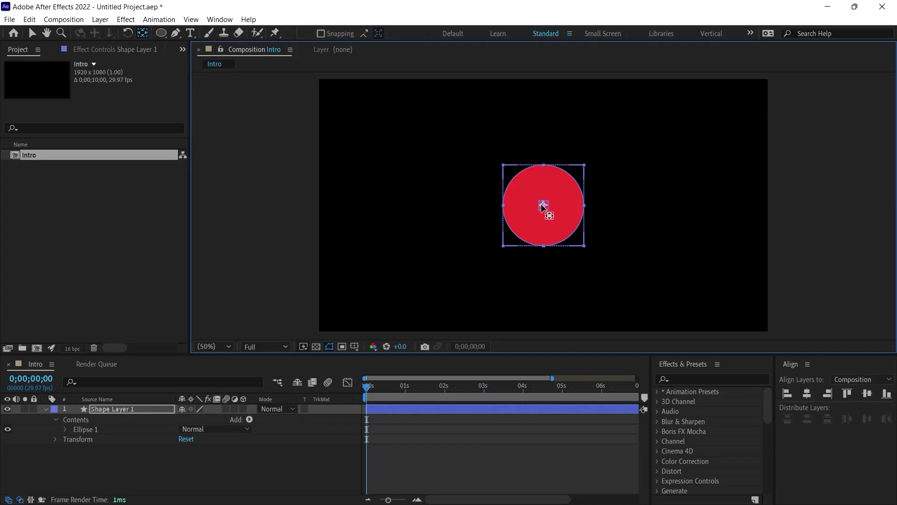
Rename the circle's shape layer to Circle-1.
click(103, 409)
key(Return)
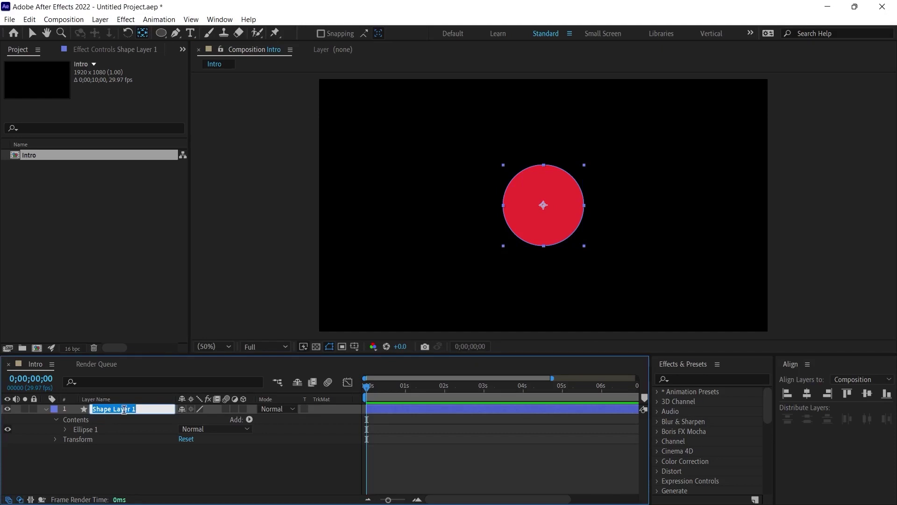
text(Circle-1)
key(Return)
text(Circle-1)
key(Return)
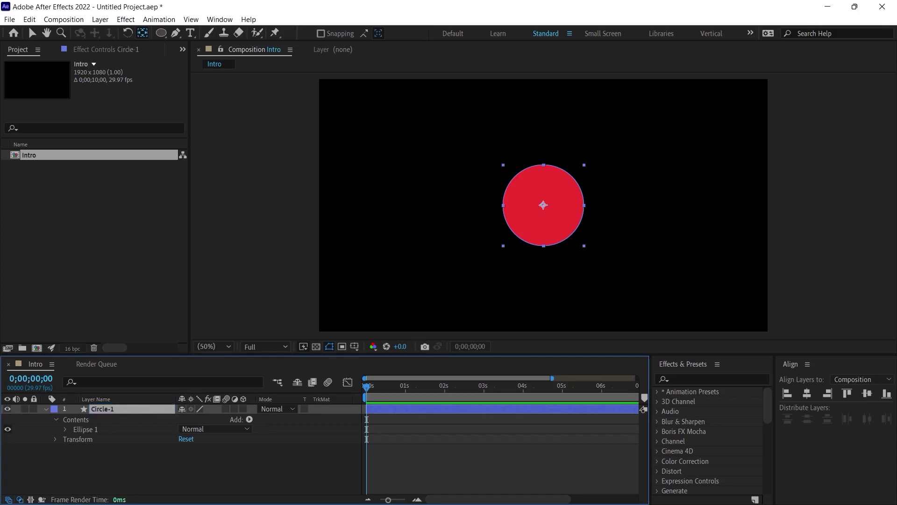
Add a Scale keyframe to the Circle-1 layer at 0;00;00;00.
drag(376, 389, 361, 395)
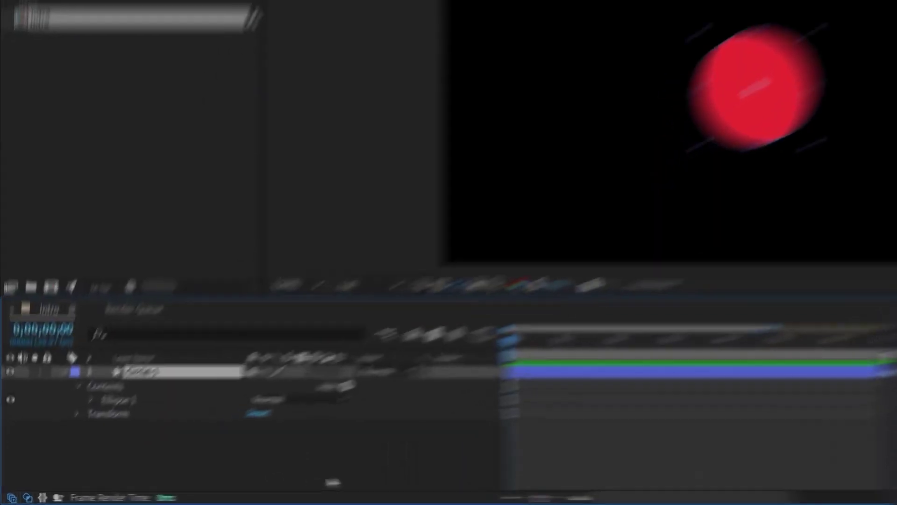
key(s)
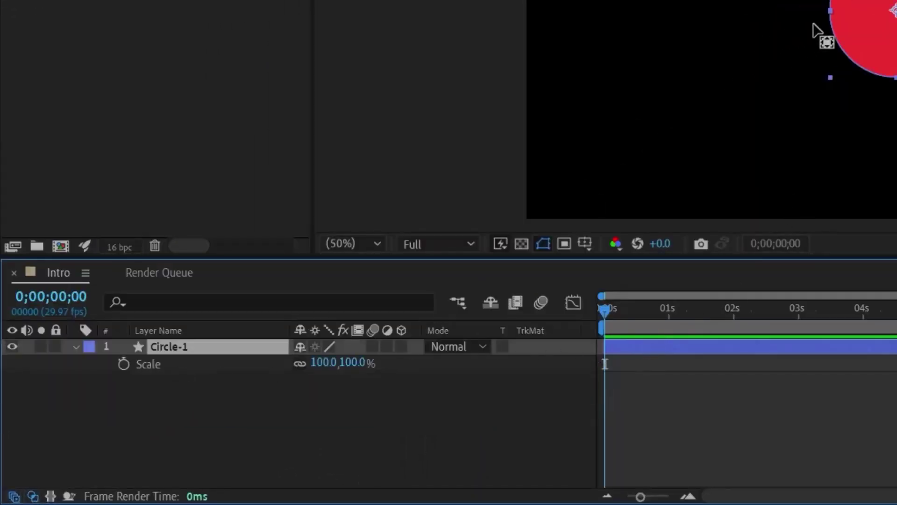
click(124, 363)
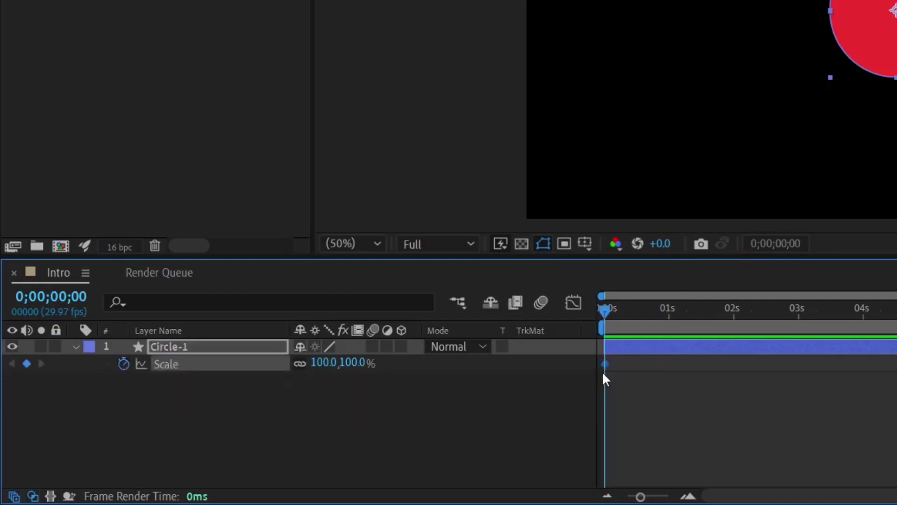
Move the current time to 0;00;01;00.
drag(610, 310, 669, 311)
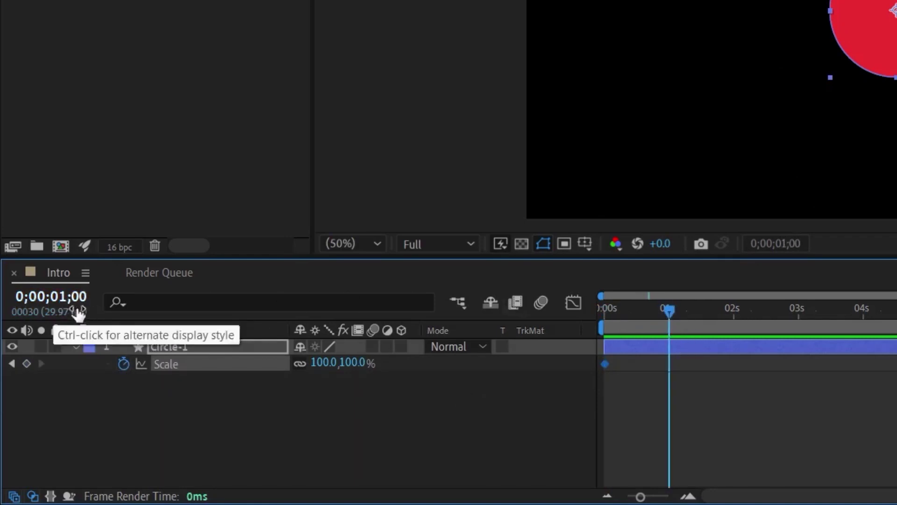
click(67, 299)
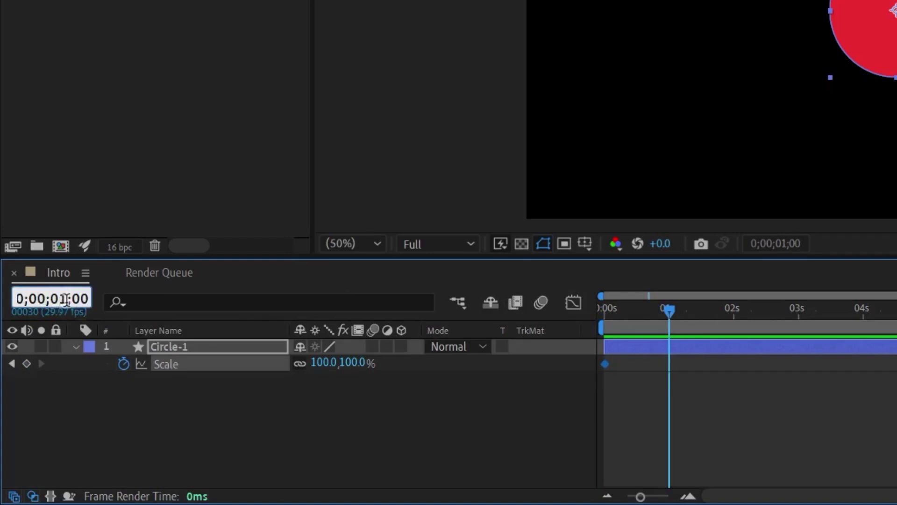
drag(69, 301, 60, 299)
Try a Scale value of 1080% for Circle-1 at 0;00;01;00.
click(326, 362)
text(1080)
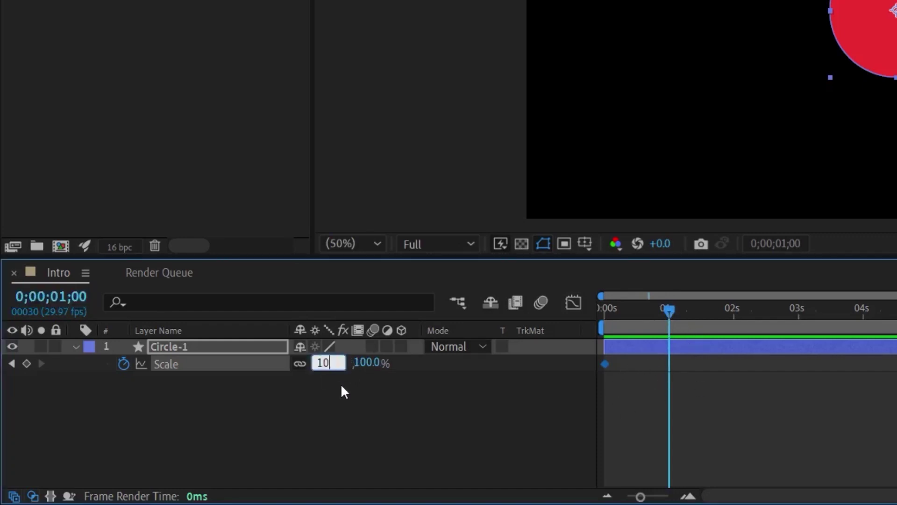
key(Return)
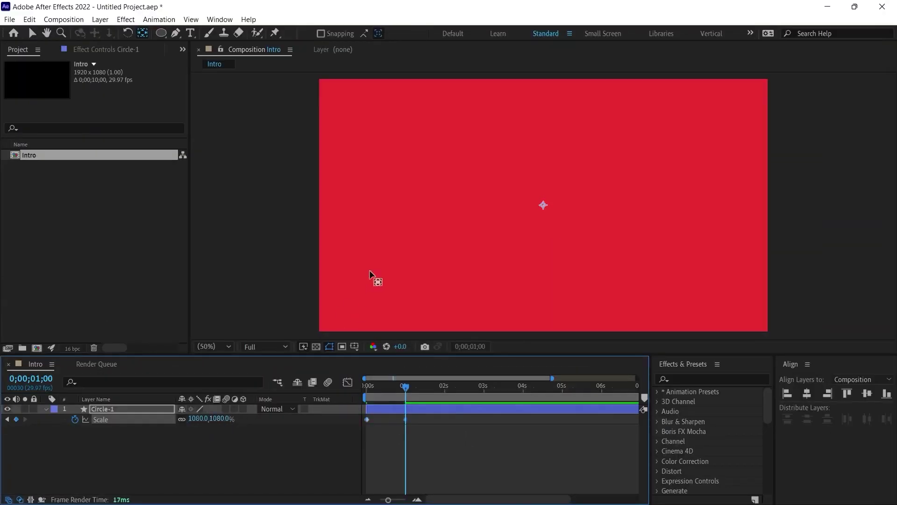
scroll(549, 246, down, 3)
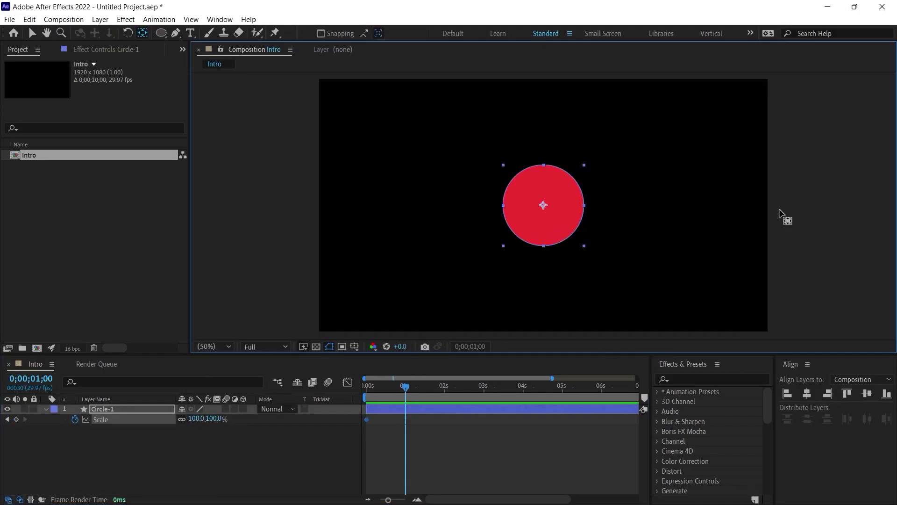
Set the Scale of Circle-1 to 700% at 0;00;01;00 and deselect the layer.
click(195, 418)
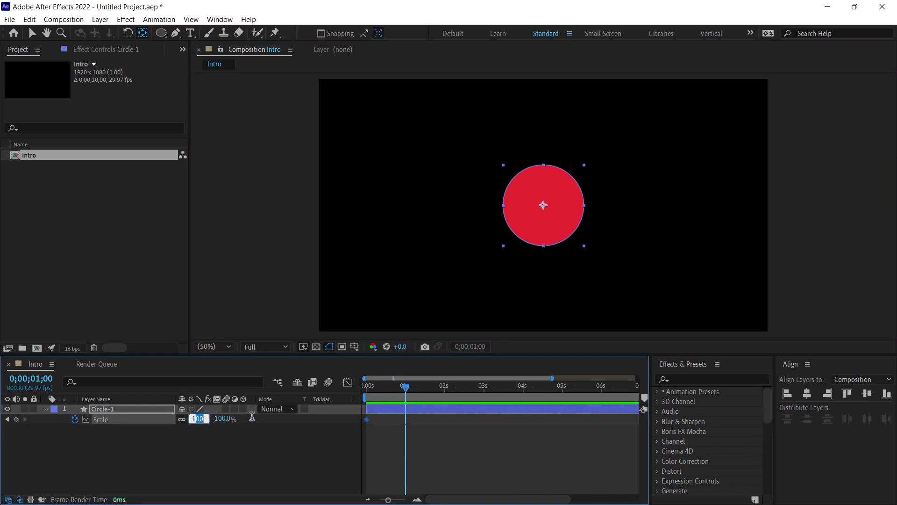
text(690)
key(Return)
click(210, 419)
text(700)
key(Return)
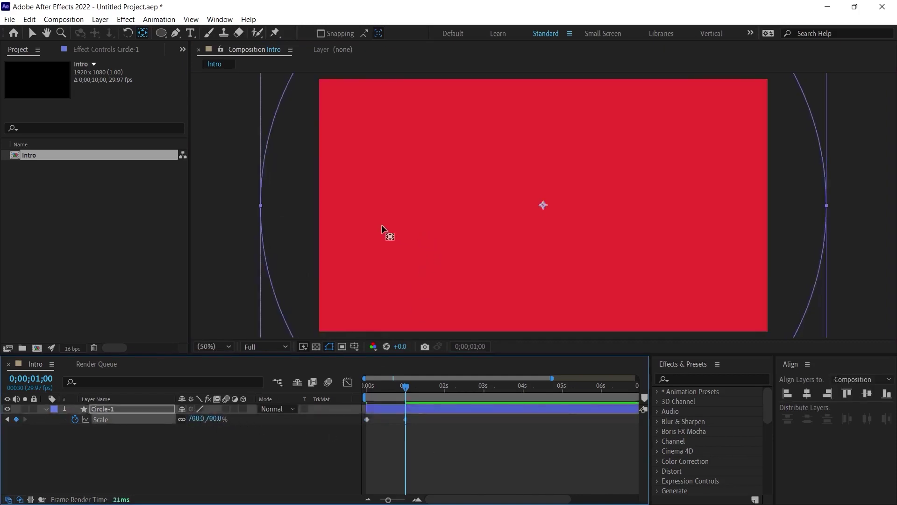
click(437, 448)
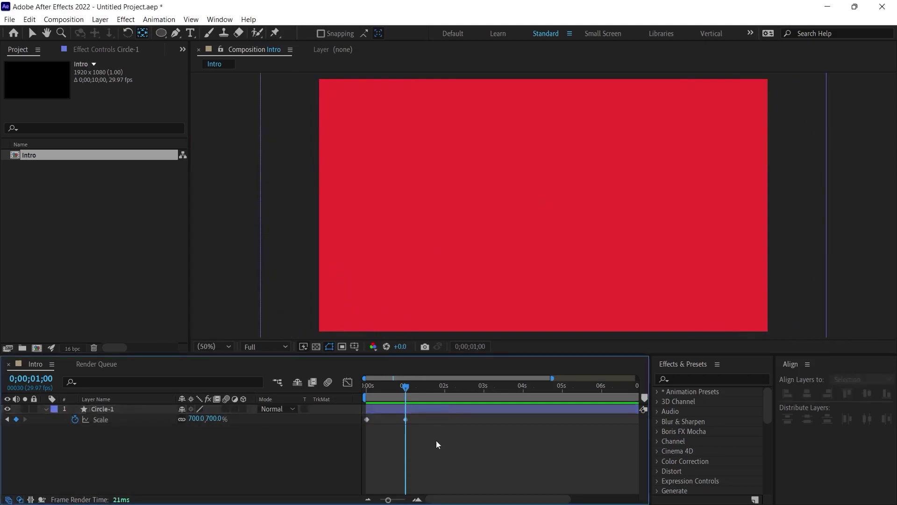
Apply Easy Ease to both Scale keyframes of Circle-1.
drag(410, 423, 372, 422)
right_click(367, 419)
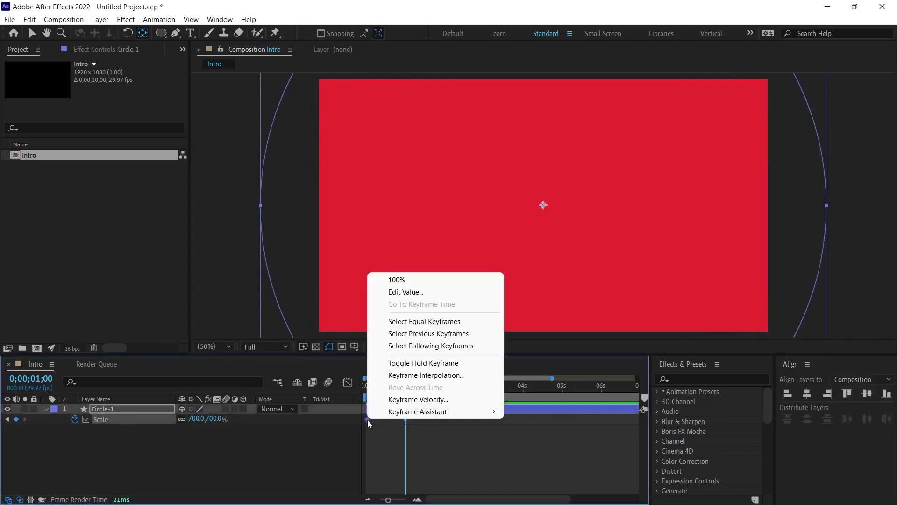
mouse_move(385, 412)
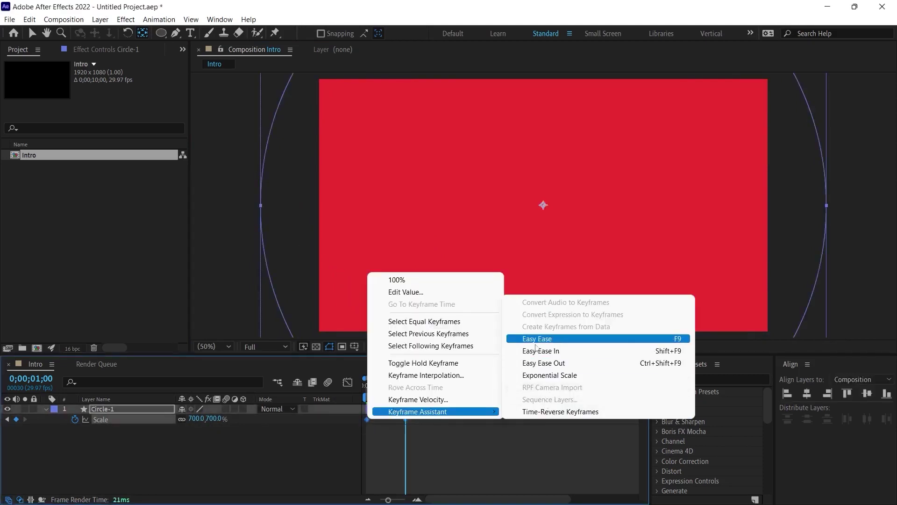
click(542, 340)
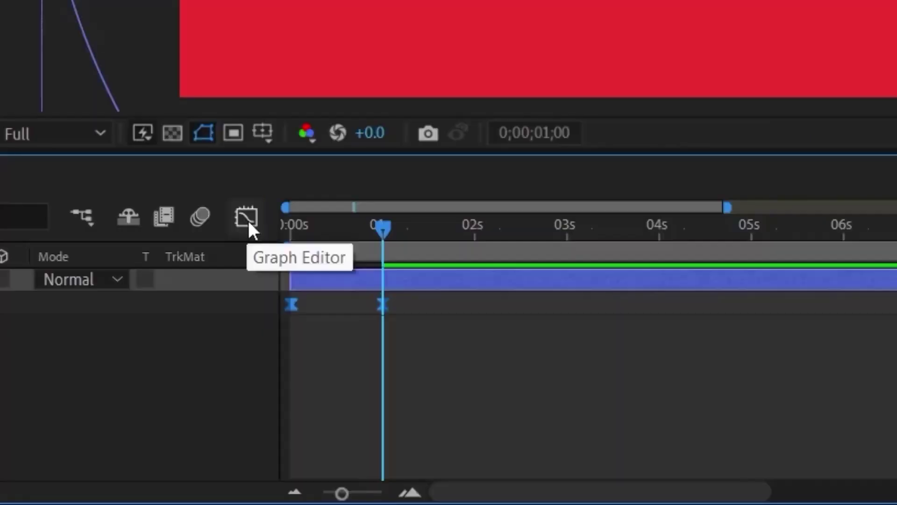
Show the Scale speed graph of Circle-1 in the Graph Editor and reshape it into a narrow peak midway between the keyframes.
click(347, 383)
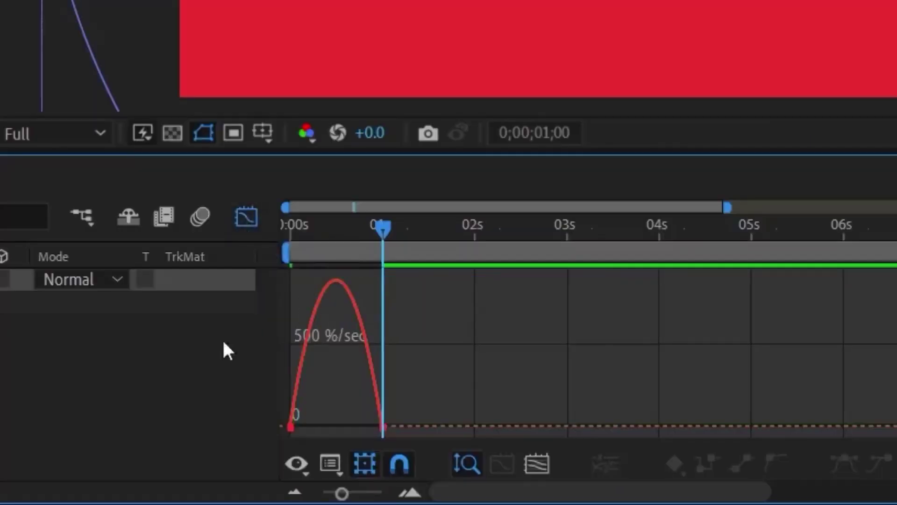
right_click(439, 376)
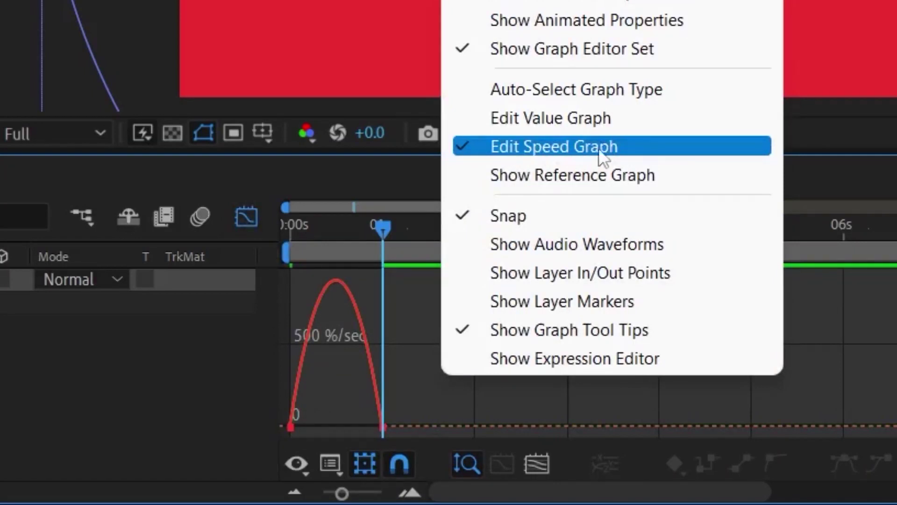
click(470, 149)
drag(416, 405, 334, 425)
click(291, 426)
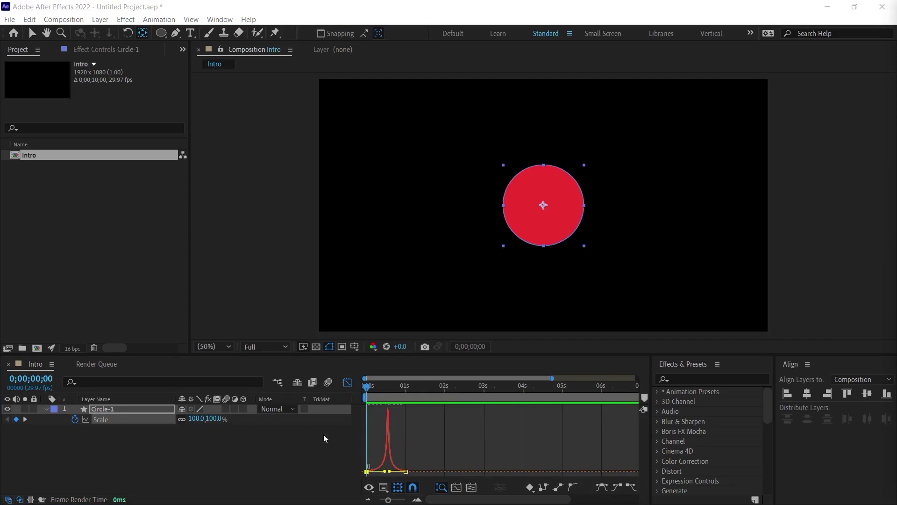
Set the Scale of Circle-1 to 0% at 0;00;00;00 and preview the animation.
click(198, 419)
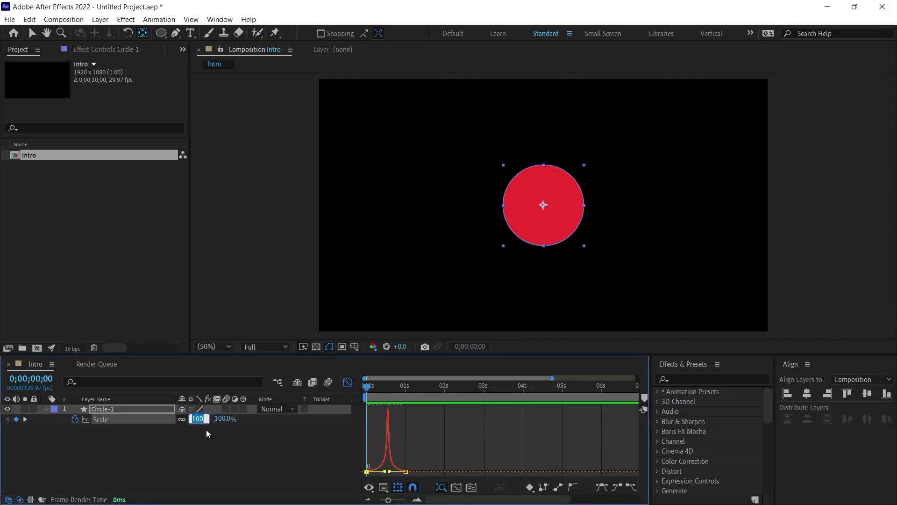
text(0)
key(Return)
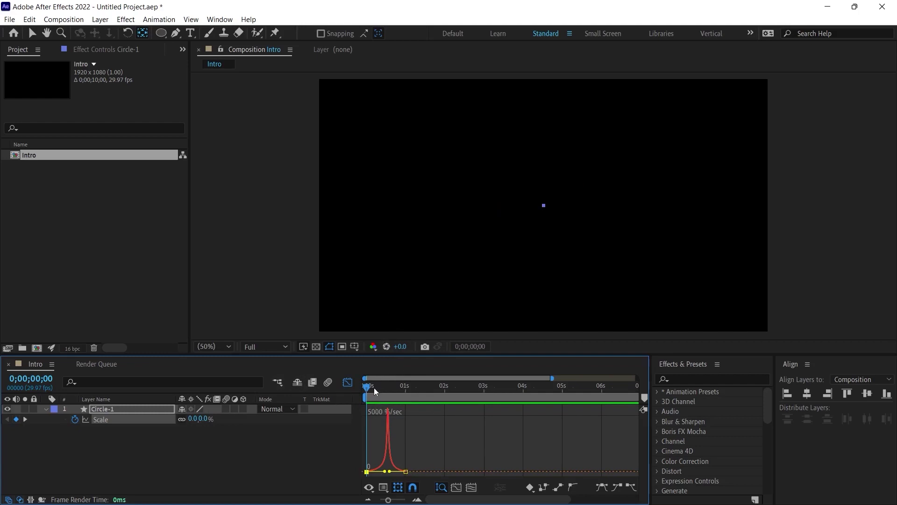
key(space)
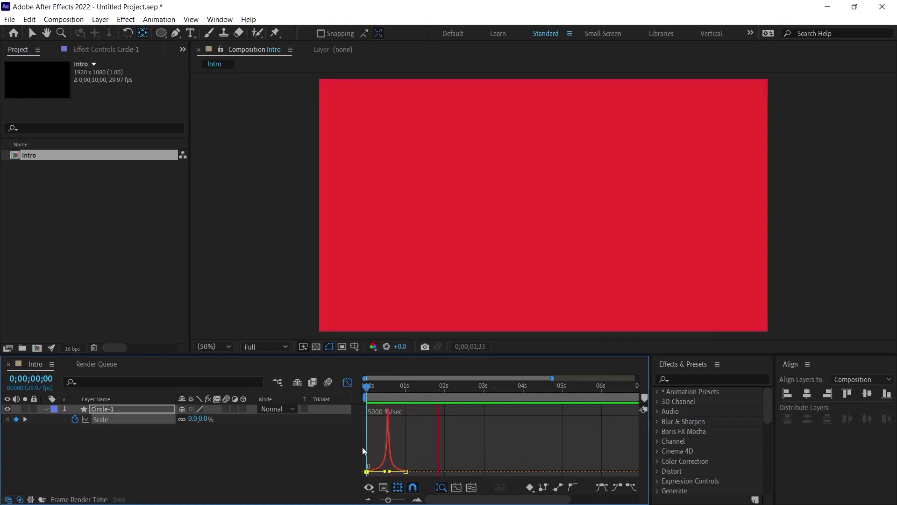
key(space)
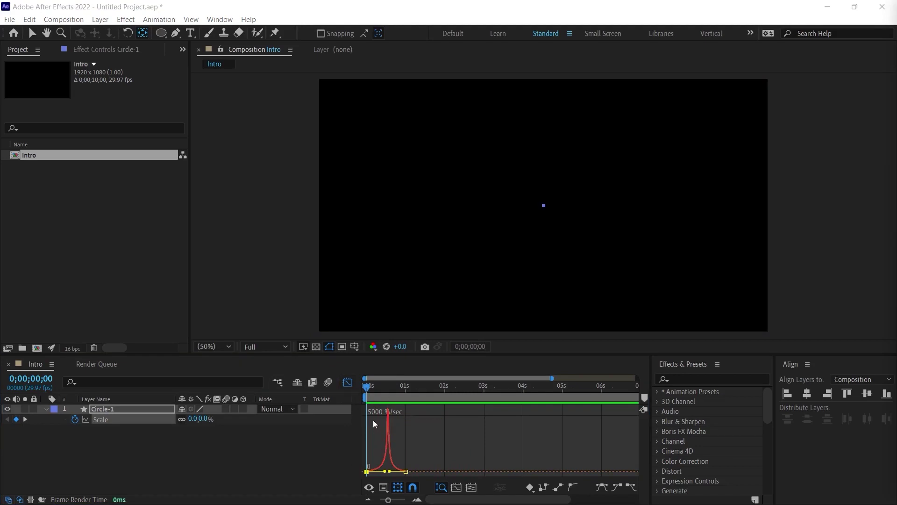
Close the Graph Editor, return the current time to 0;00;00;00 and duplicate the Circle-1 layer twice.
click(348, 383)
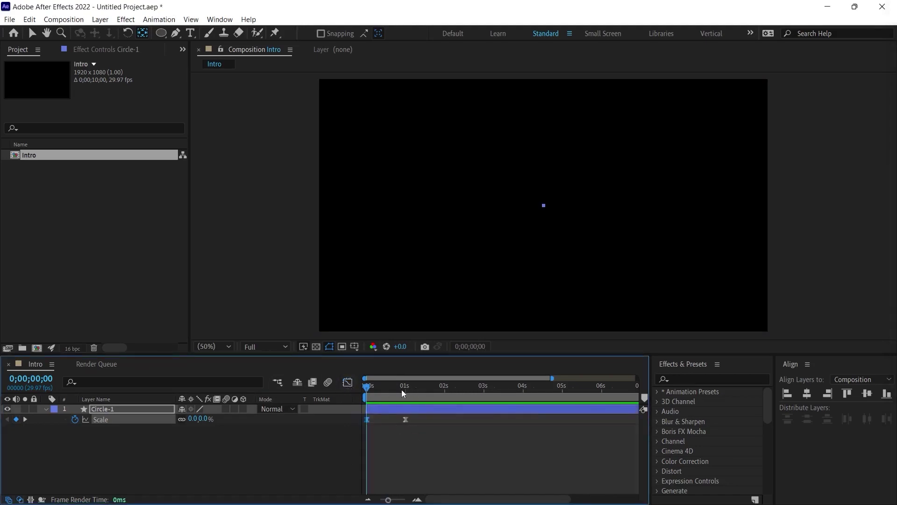
click(417, 500)
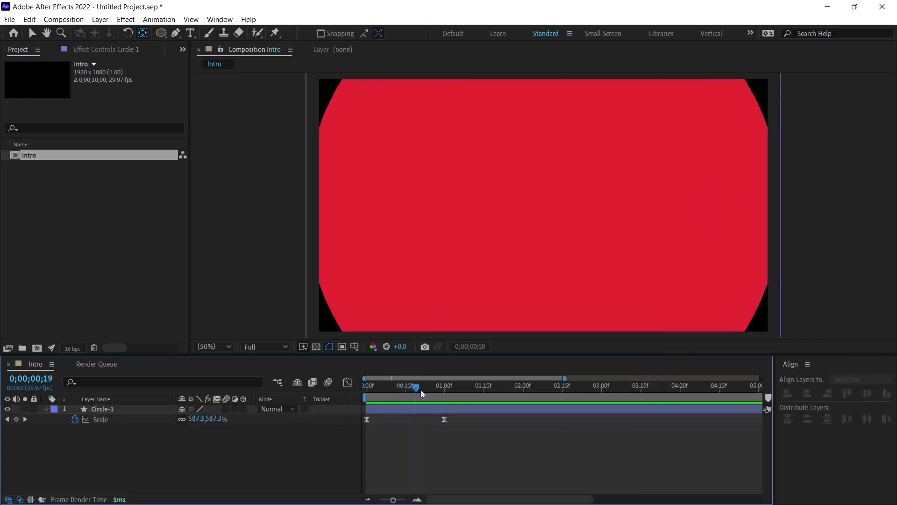
drag(421, 389, 367, 392)
click(100, 419)
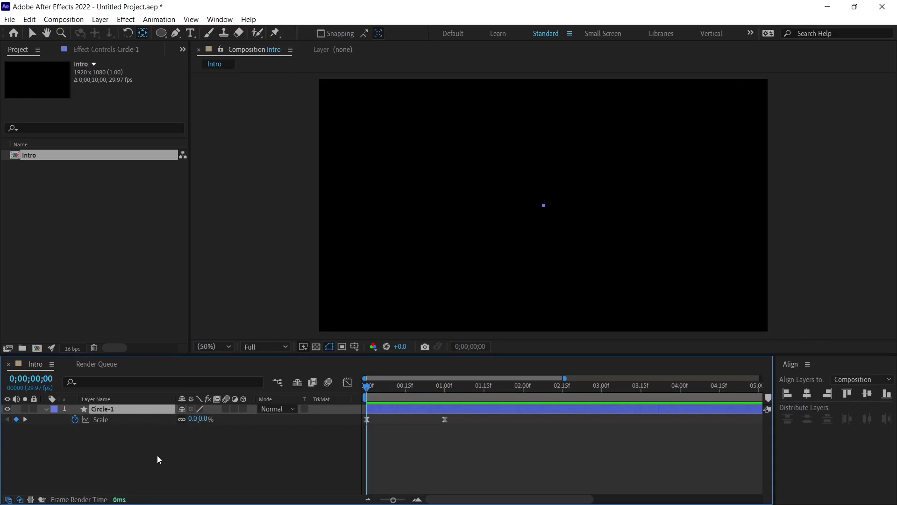
key(ctrl+d)
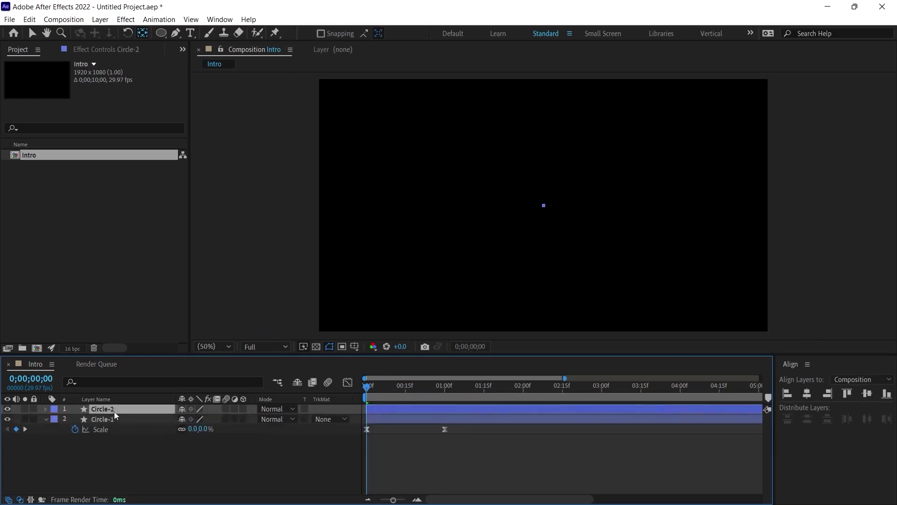
key(ctrl+d)
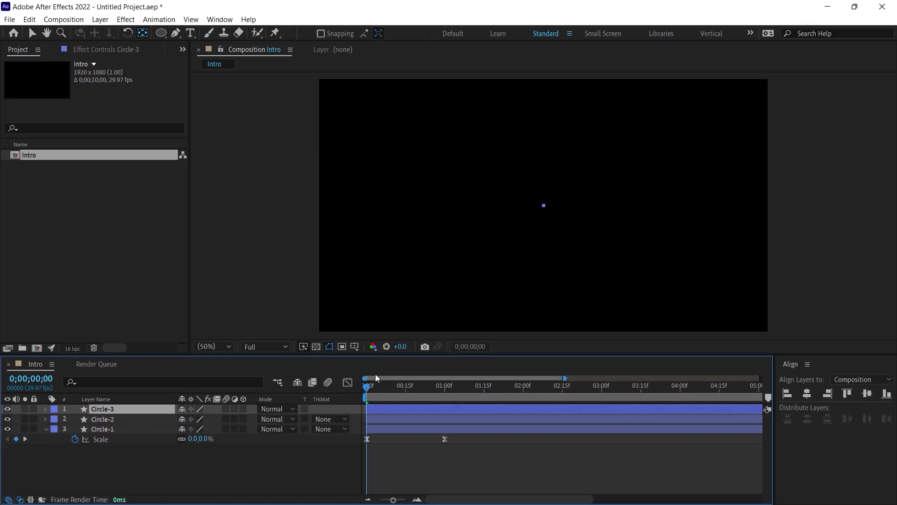
Shift the Circle-2 layer to start at frame 10 and the Circle-3 layer to start at frame 20.
key(v)
key(=)
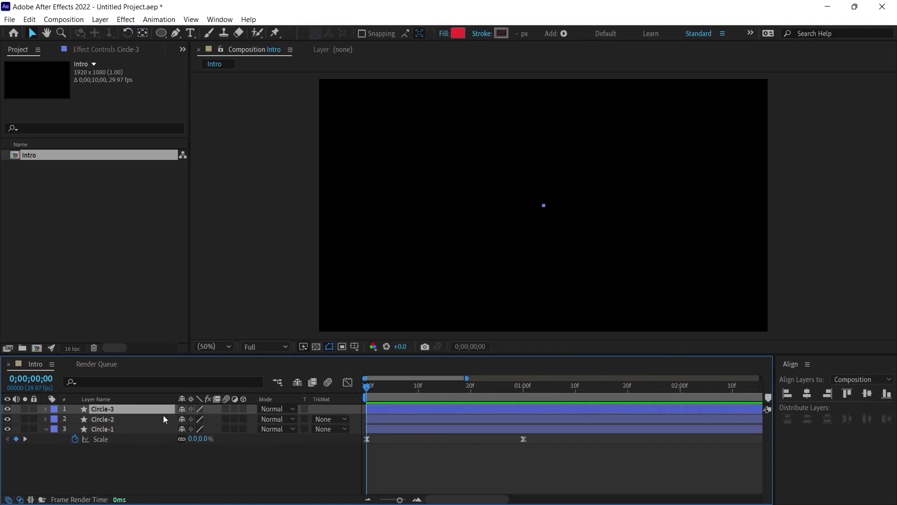
click(124, 419)
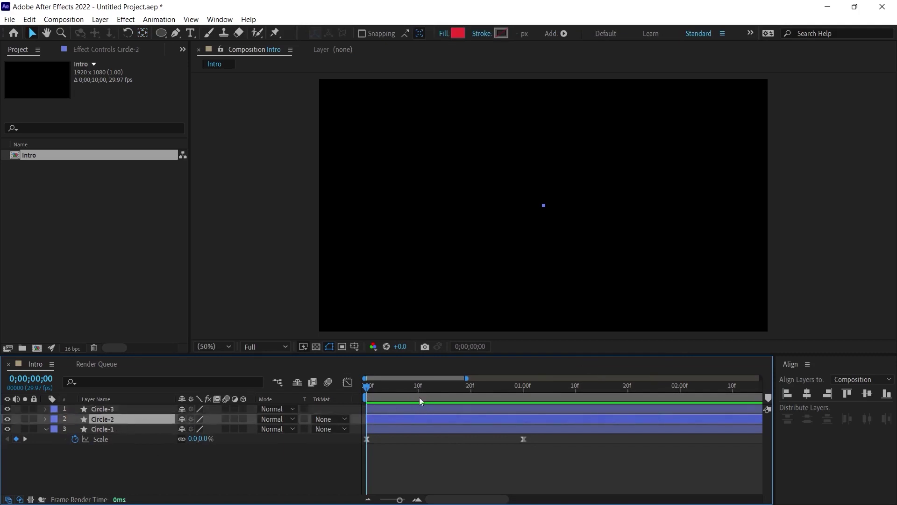
drag(403, 419, 435, 416)
key(shift+Page_Down)
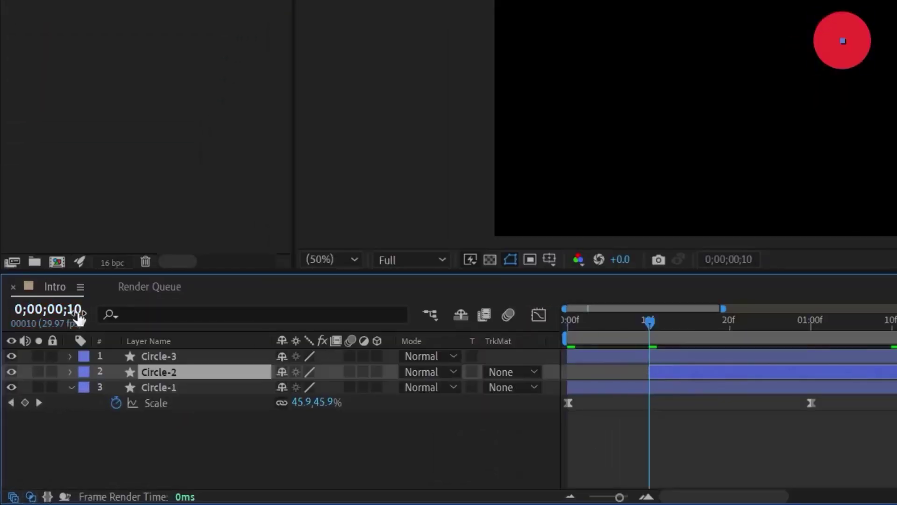
click(586, 357)
drag(587, 354, 754, 364)
Try starting Circle-2 at frame 20 and Circle-3 at 0;00;01;10, and preview the timing from the beginning.
drag(649, 321, 739, 322)
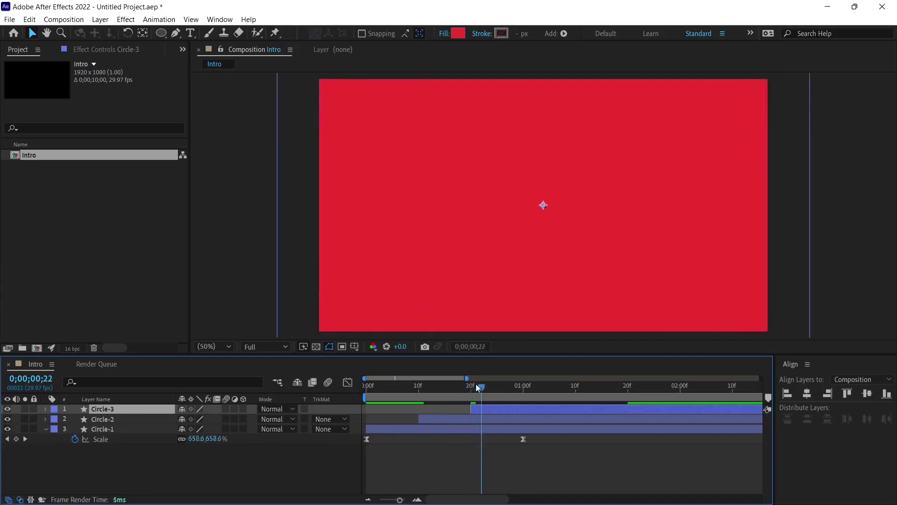
drag(478, 387, 522, 386)
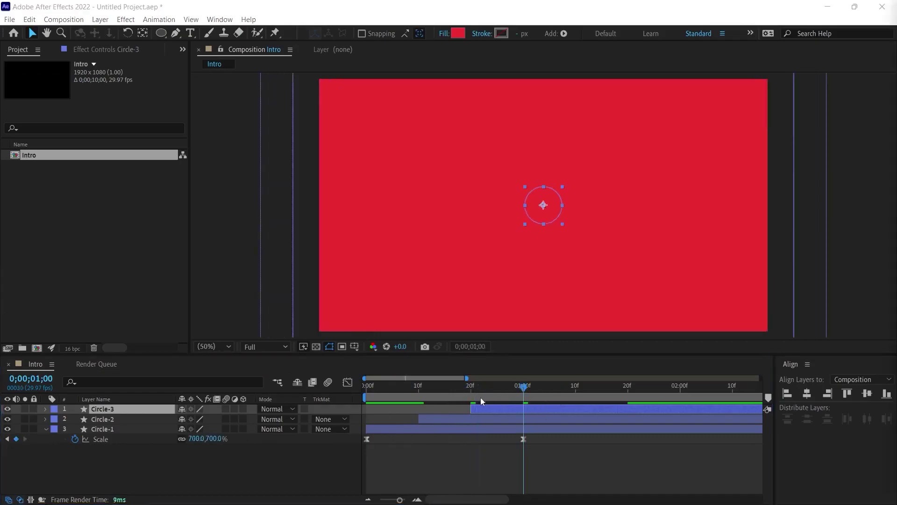
drag(433, 413, 586, 402)
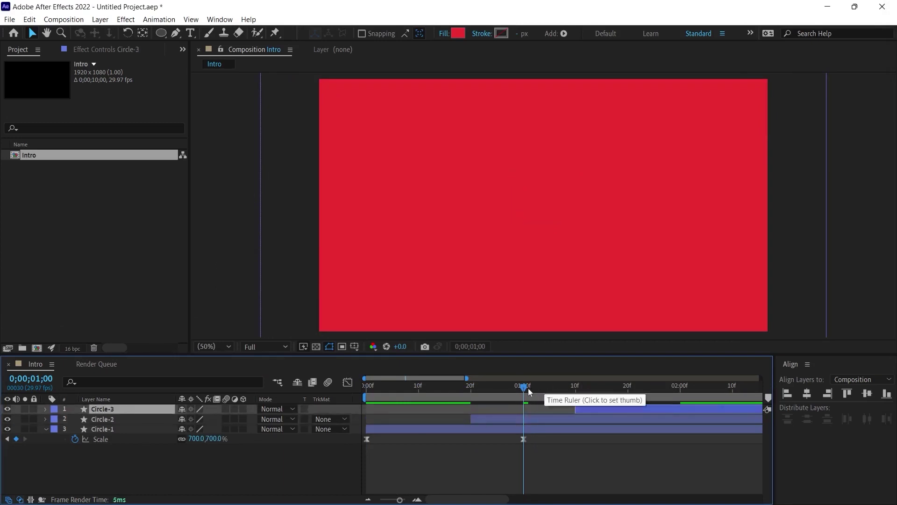
key(Home)
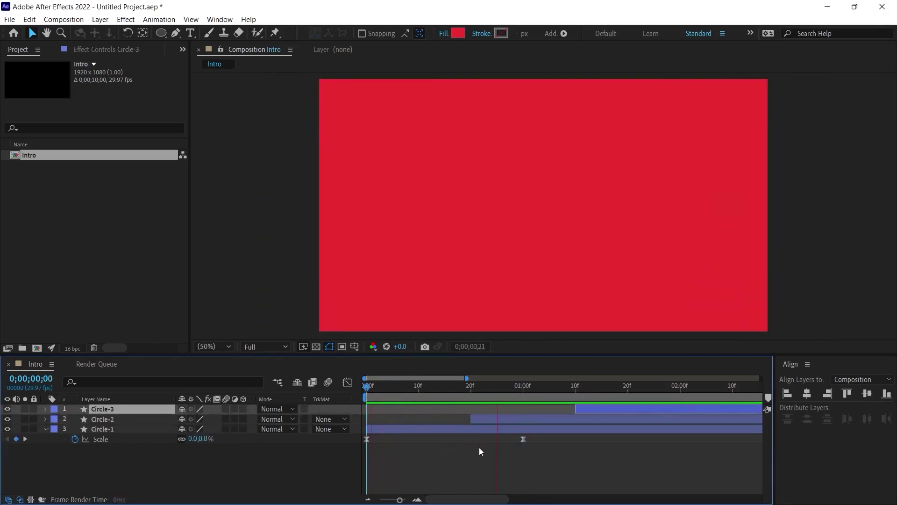
Change the fill color of Circle-2 to white.
click(492, 387)
click(490, 420)
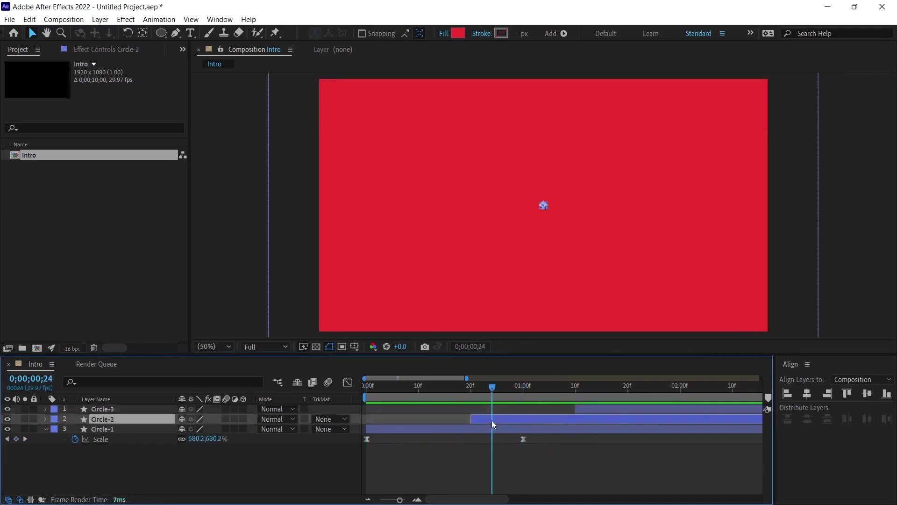
click(459, 34)
mouse_move(399, 209)
mouse_down()
mouse_move(423, 199)
mouse_move(305, 185)
mouse_up()
click(565, 188)
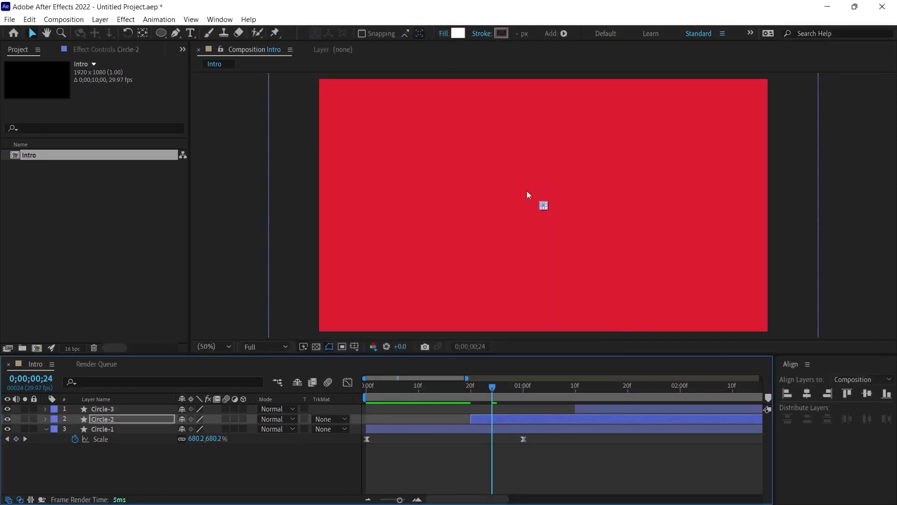
Preview the animation with the white circle from the beginning.
drag(383, 387, 338, 377)
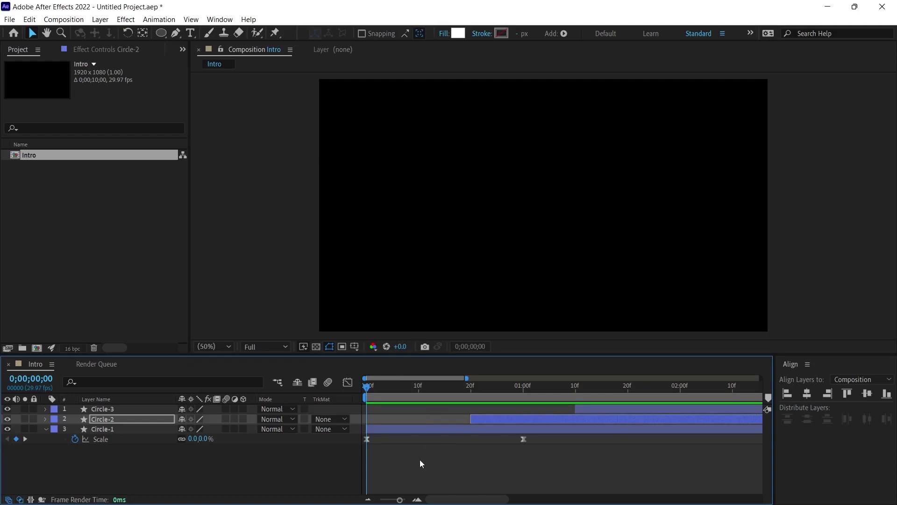
key(space)
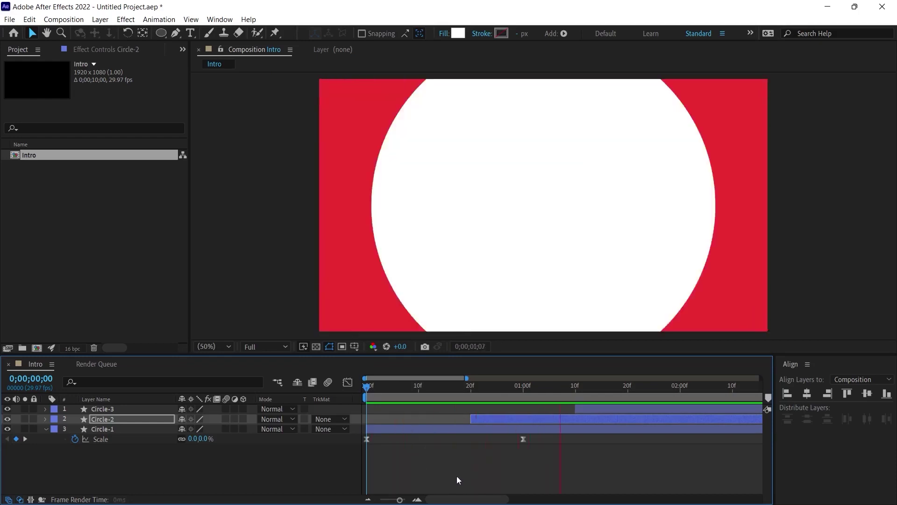
key(space)
Move the start of Circle-2 to frame 10 and Circle-3 to frame 20, and preview the tighter timing.
drag(518, 421, 464, 421)
drag(586, 405, 489, 409)
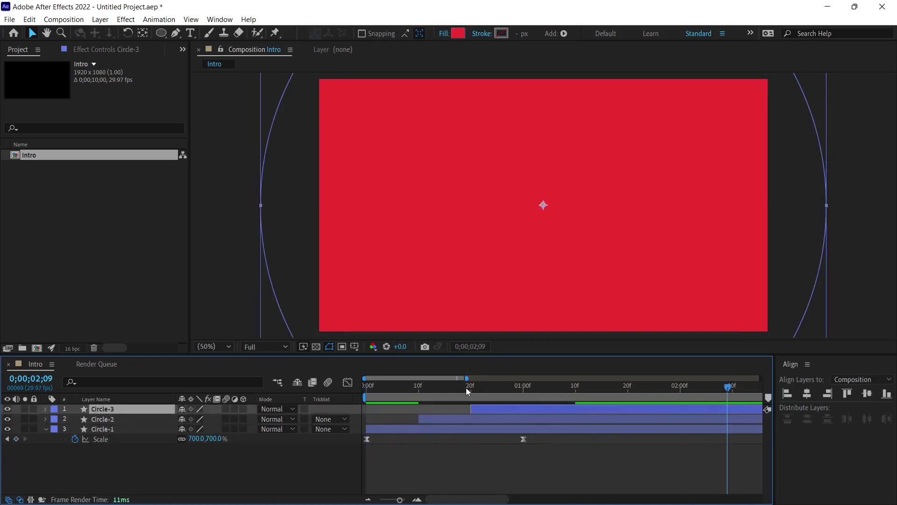
drag(465, 389, 366, 385)
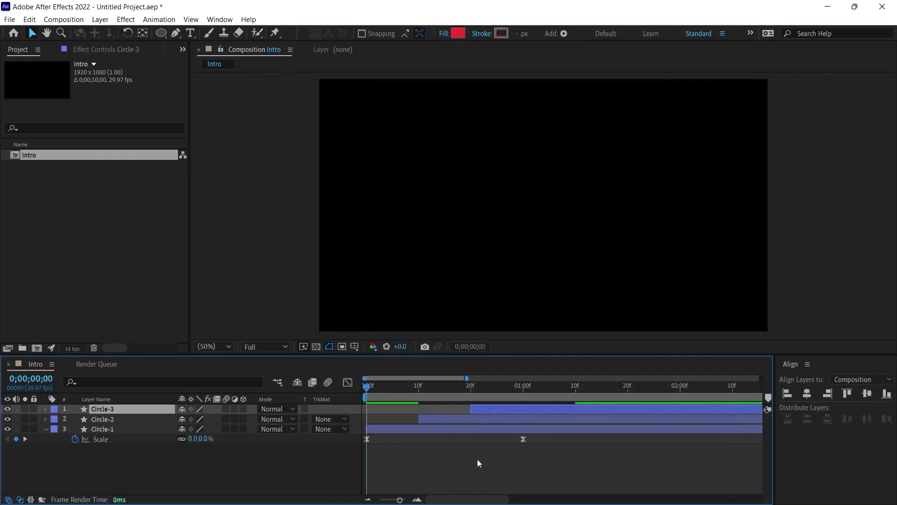
key(space)
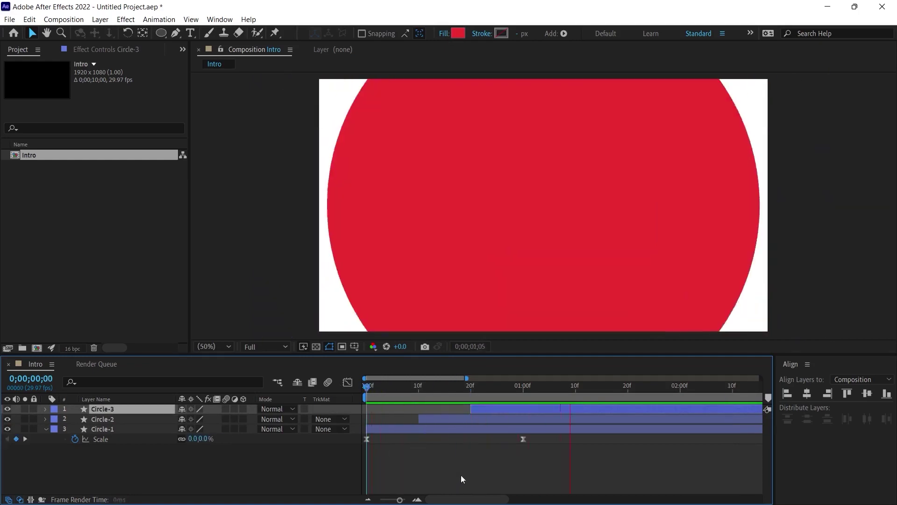
key(space)
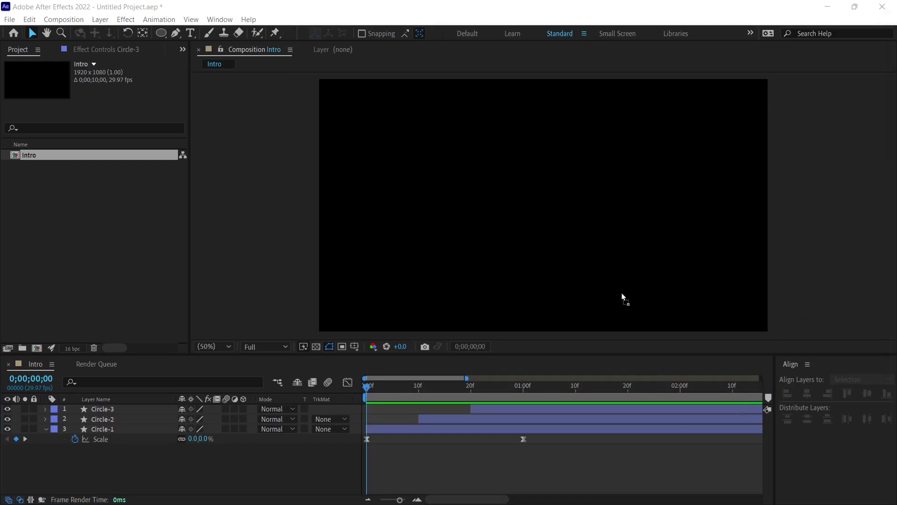
Import logo.ai and add it to the Intro composition as the layer above Circle-3.
click(117, 231)
drag(90, 207, 75, 204)
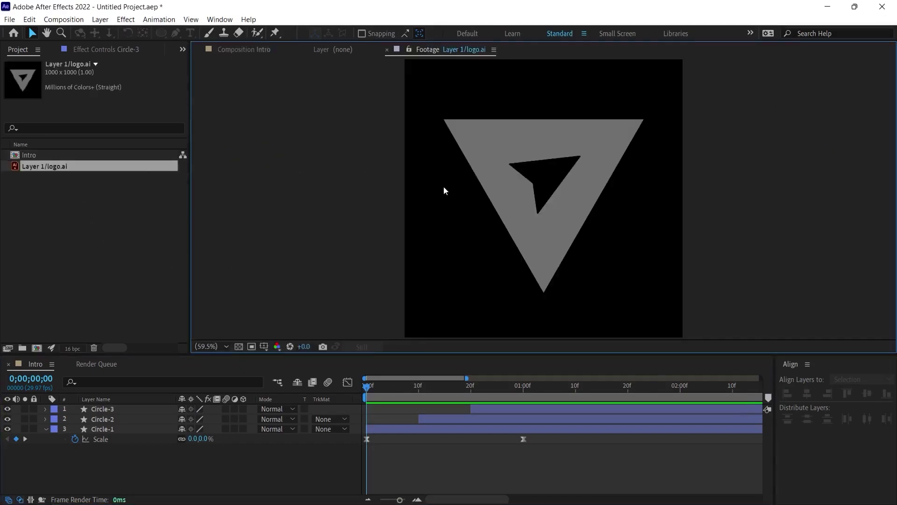
click(387, 49)
drag(49, 170, 114, 409)
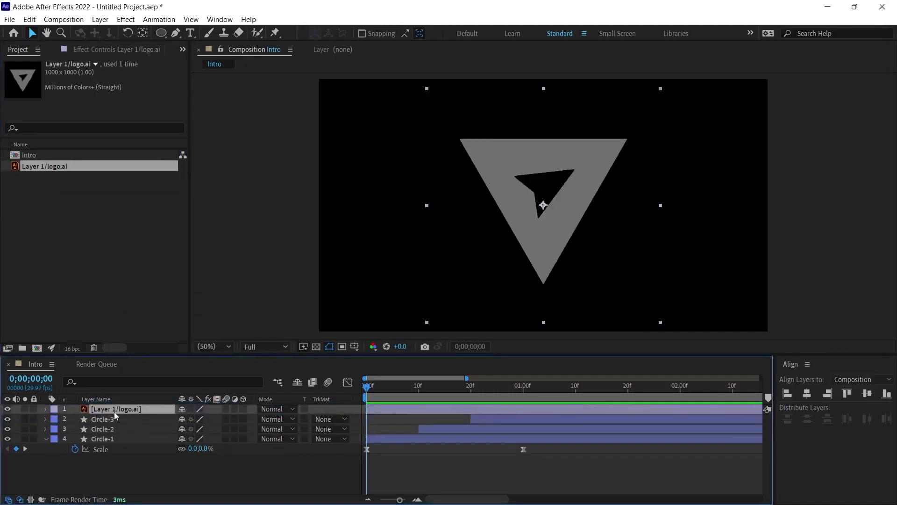
Pre-compose the logo.ai layer into a new composition named Logo, moving all attributes into it.
right_click(122, 409)
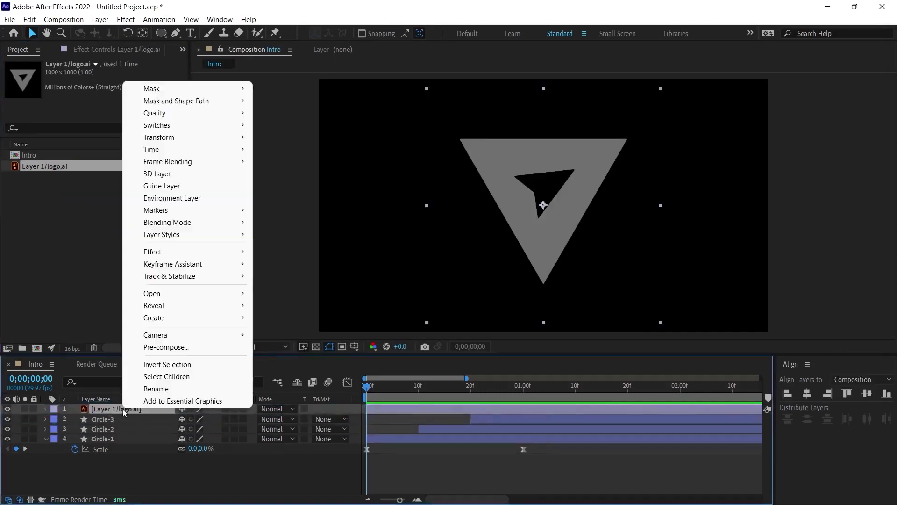
click(168, 347)
text(Logo)
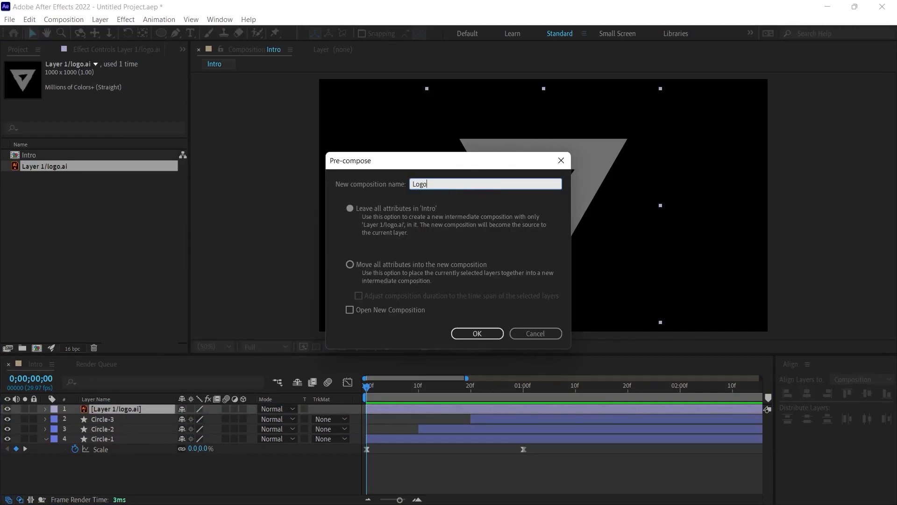
click(400, 267)
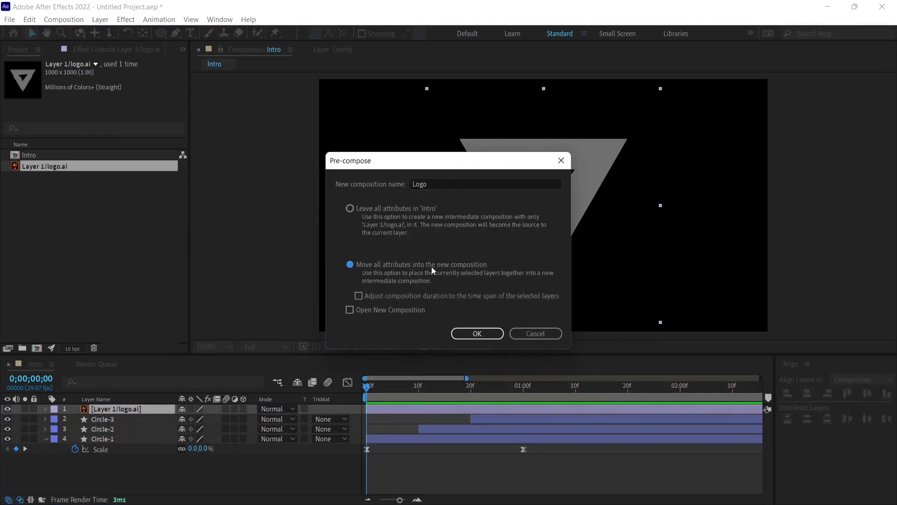
click(467, 334)
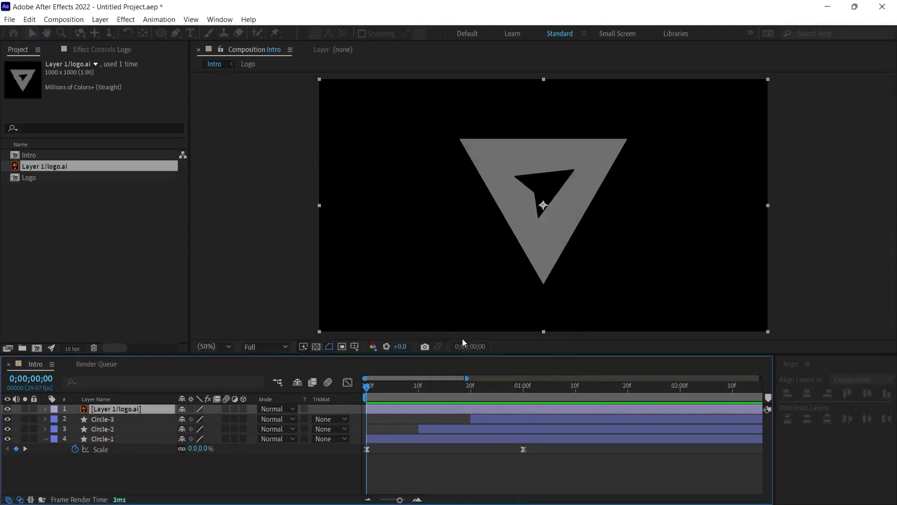
Open the Logo composition and apply a Fill effect with white color to its logo.ai layer.
double_click(85, 410)
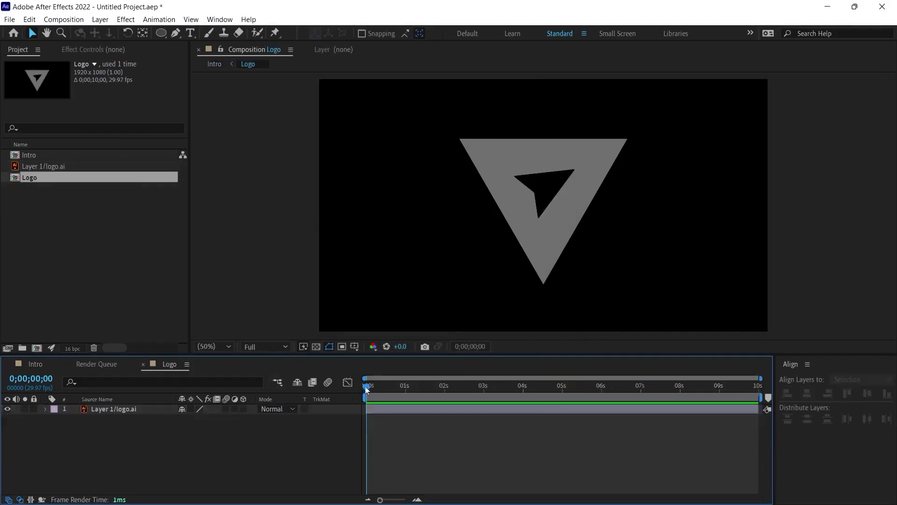
click(477, 408)
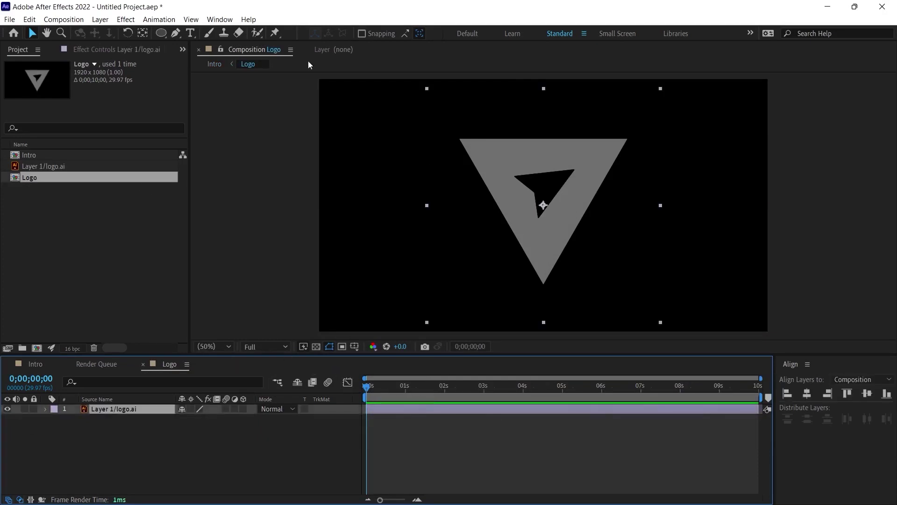
click(221, 22)
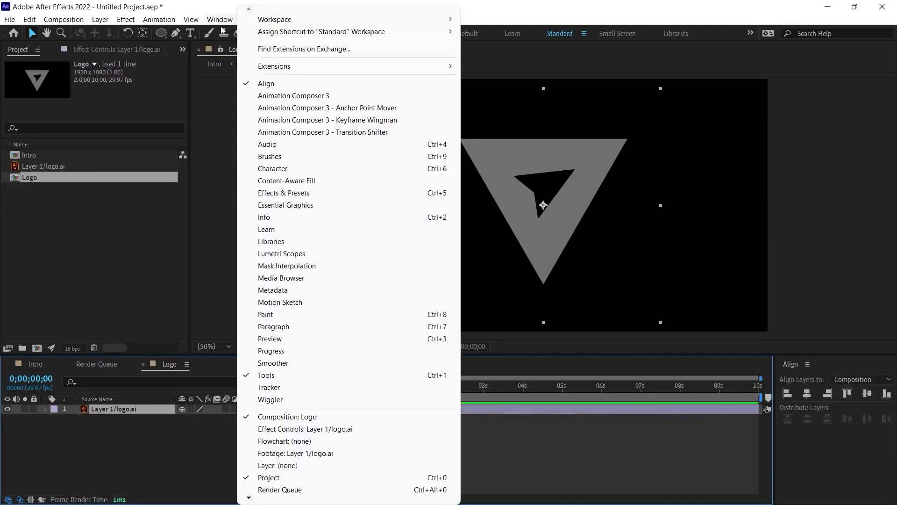
click(299, 193)
text(fill)
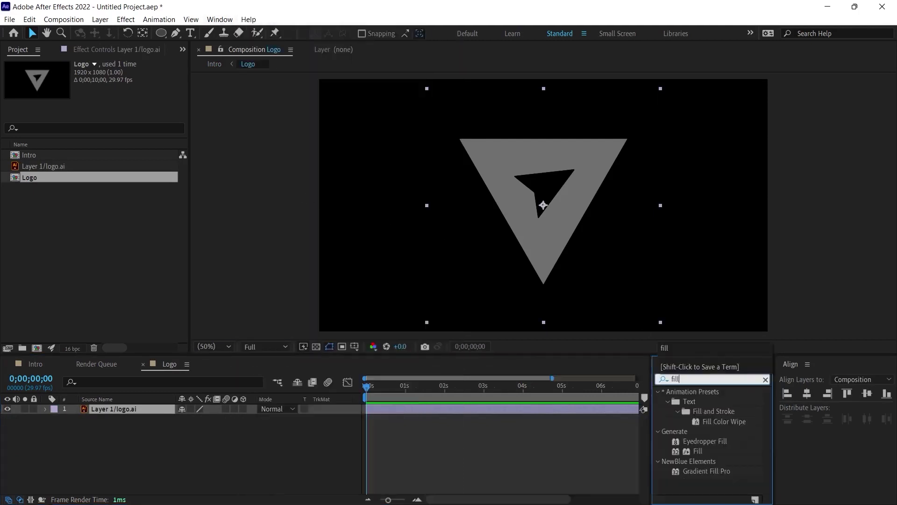
double_click(699, 450)
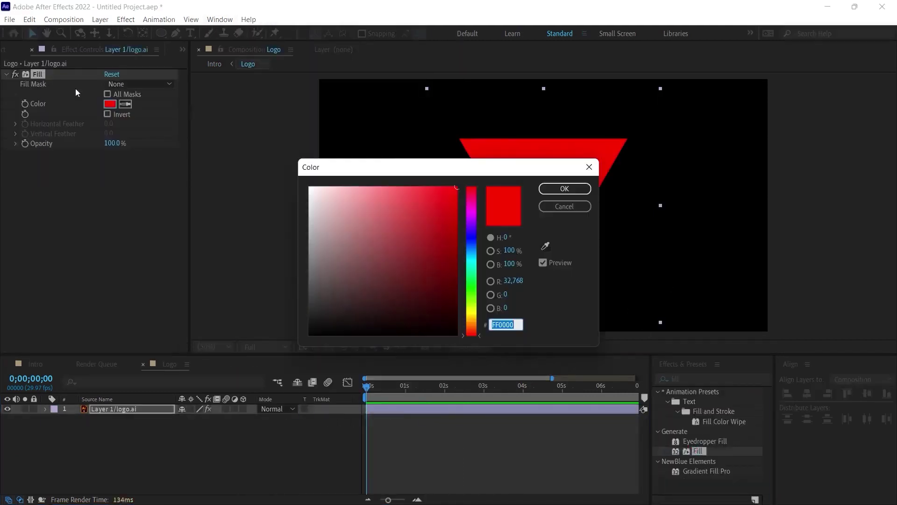
drag(329, 211, 283, 179)
click(554, 189)
Add a 1920 x 1080 white solid behind the logo and give it a linear blue-to-purple Gradient Ramp.
right_click(207, 439)
mouse_move(235, 304)
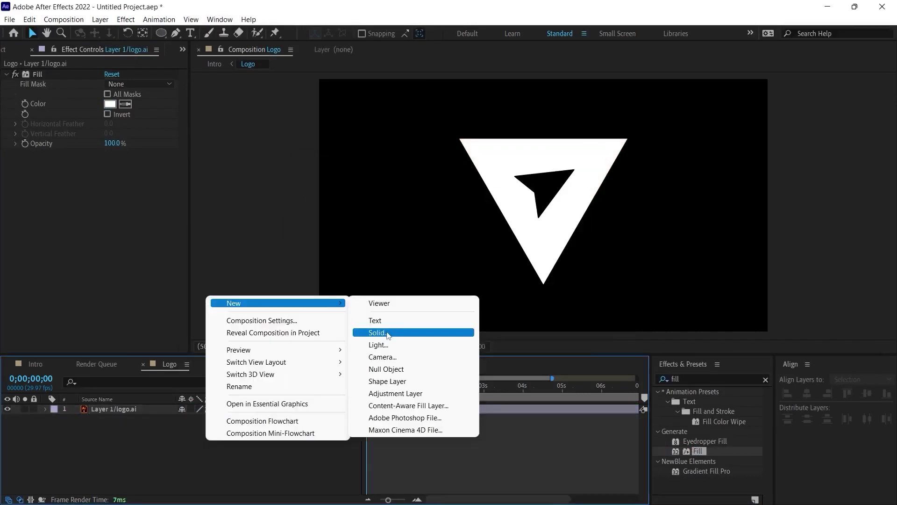
click(386, 333)
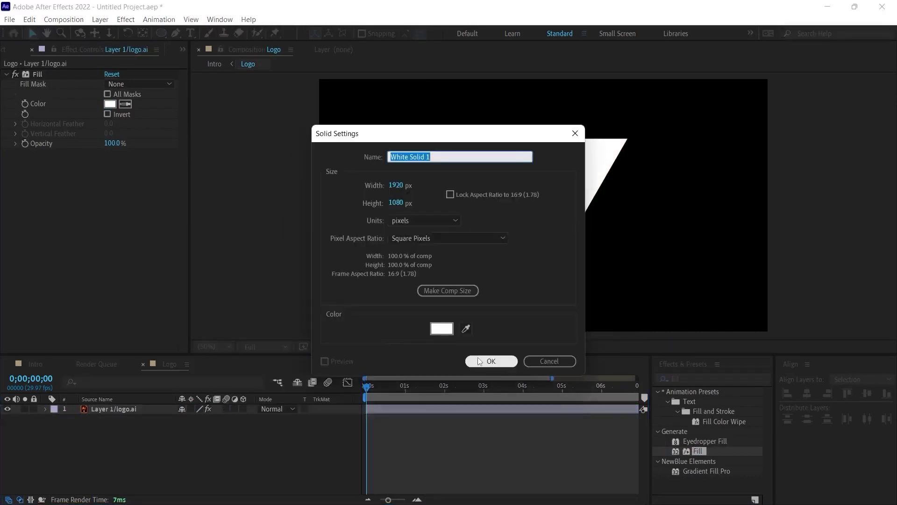
click(481, 360)
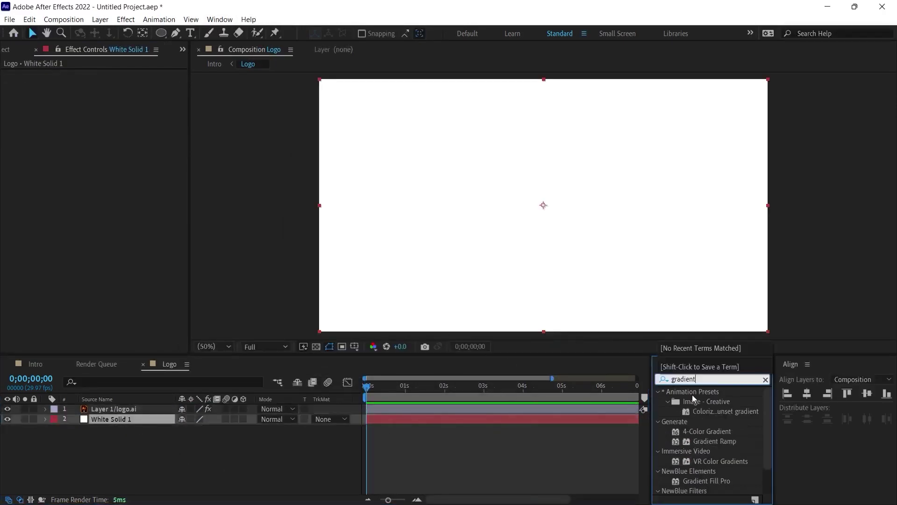
drag(715, 441, 131, 275)
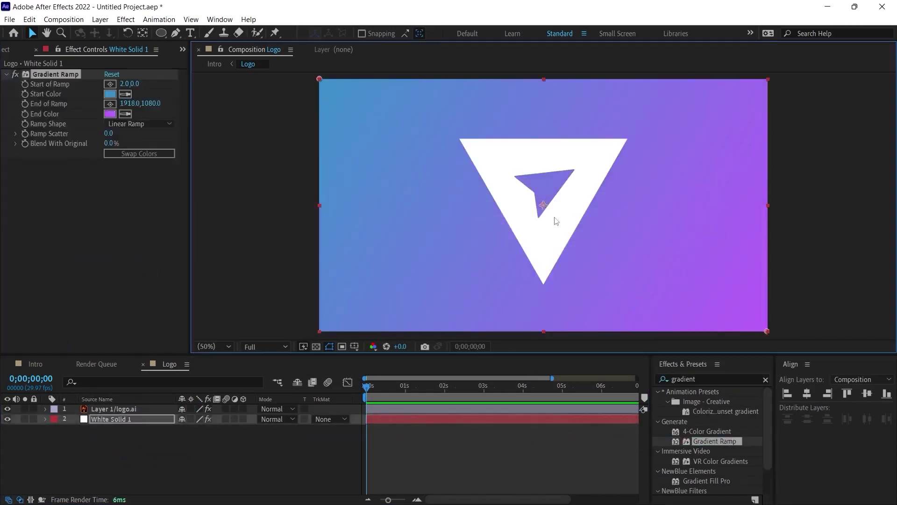
Pre-compose the logo.ai layer and the gradient solid together into a composition named Logo.
click(130, 445)
key(ctrl+a)
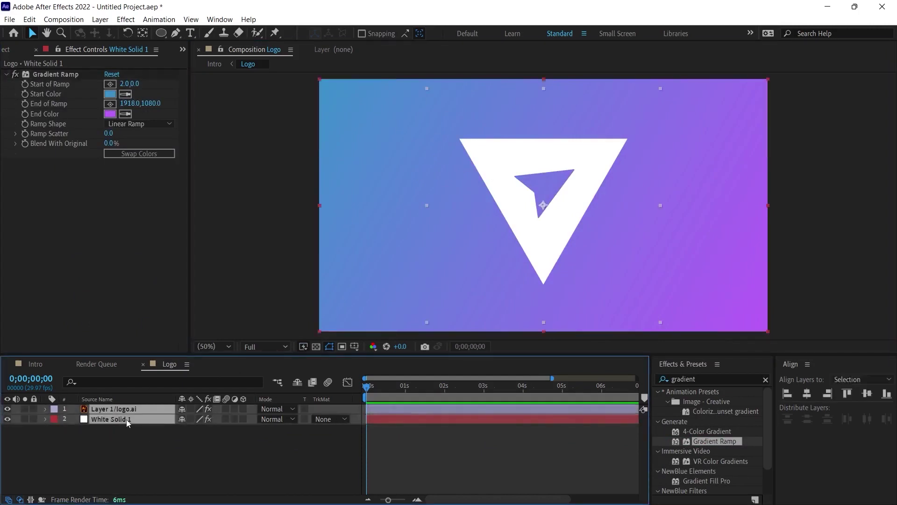
right_click(126, 418)
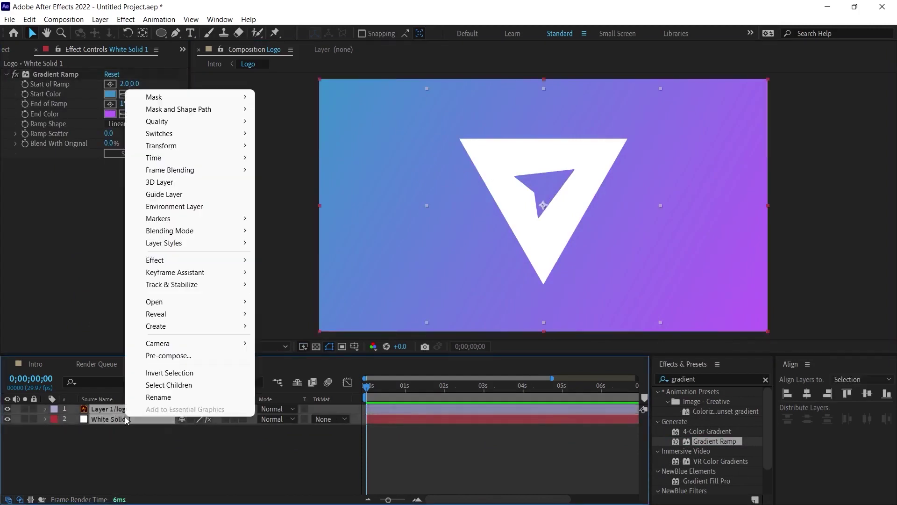
click(168, 356)
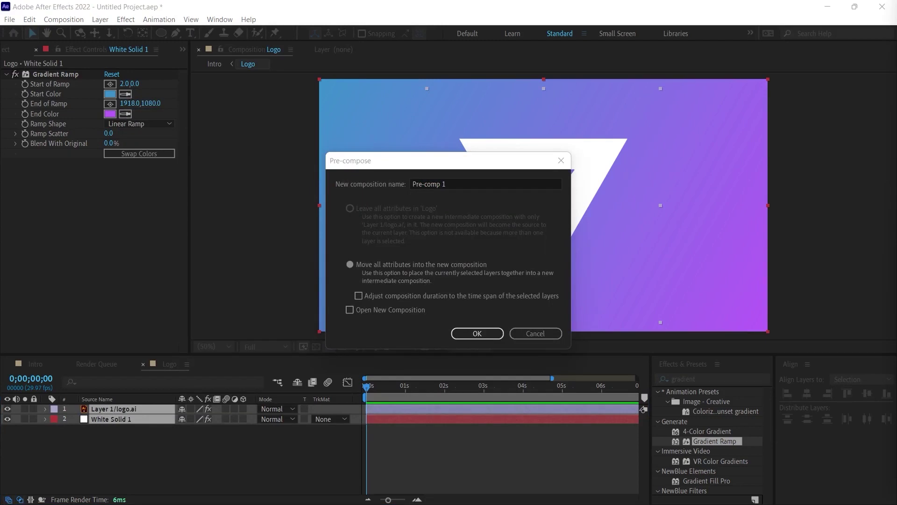
click(453, 193)
text(Logo)
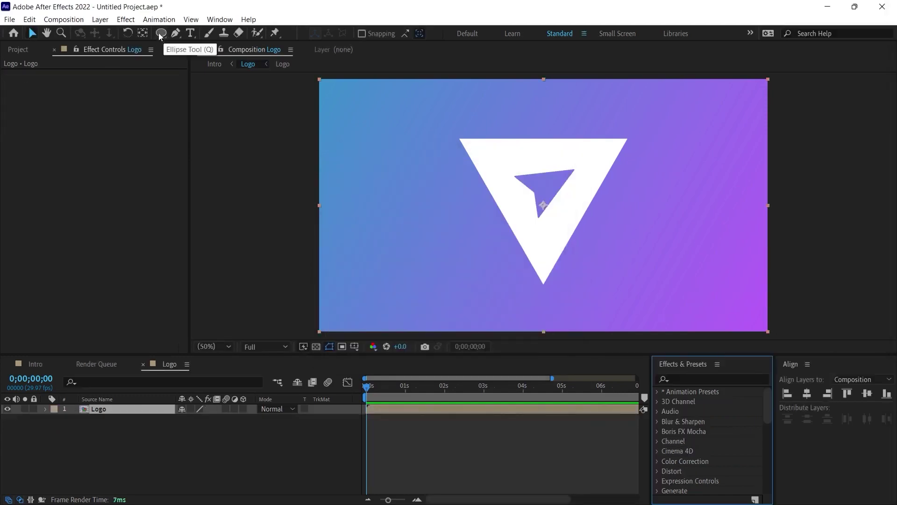
Try to mask the Logo layer with a circle aligned to the composition's center, and undo the mask.
click(160, 34)
mouse_move(436, 108)
mouse_down()
mouse_move(667, 270)
mouse_move(660, 268)
mouse_up()
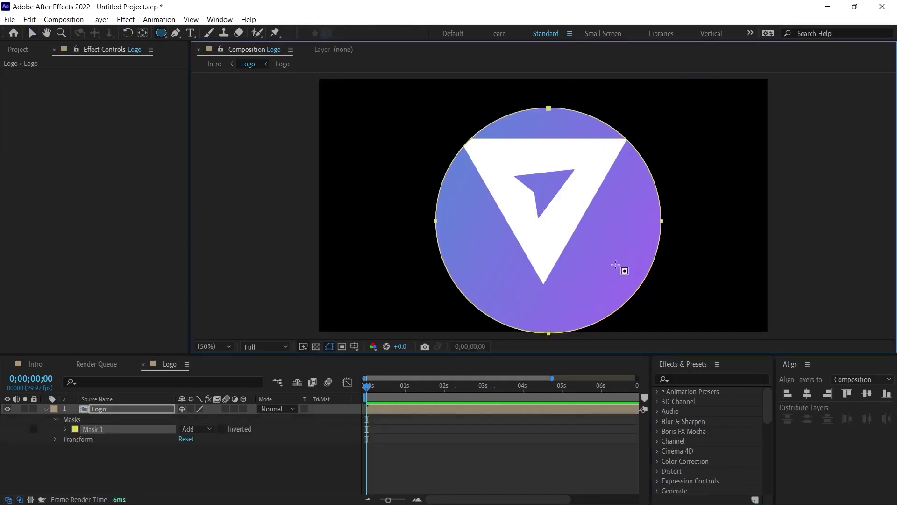
click(806, 394)
click(867, 394)
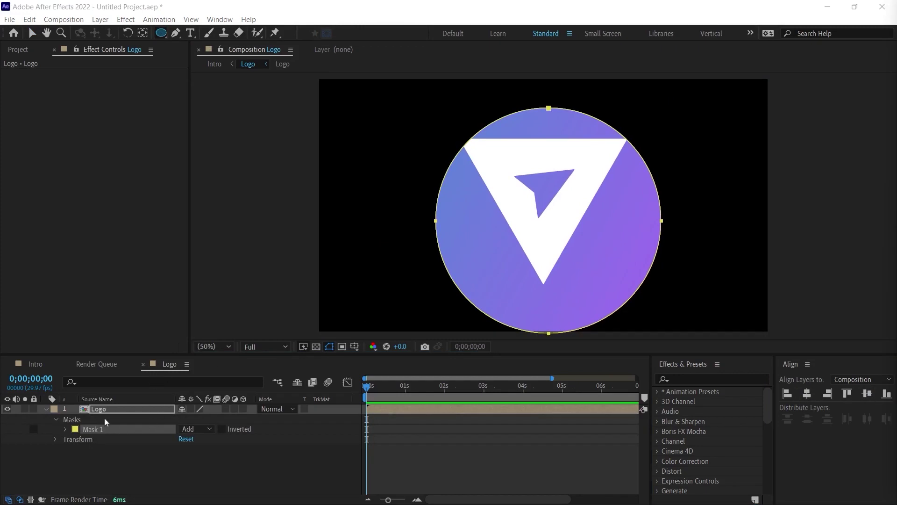
click(144, 476)
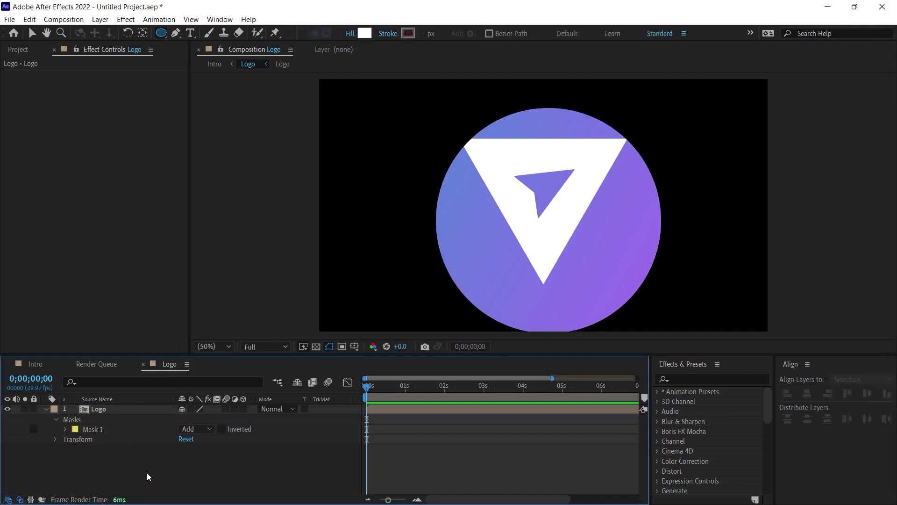
key(ctrl+z)
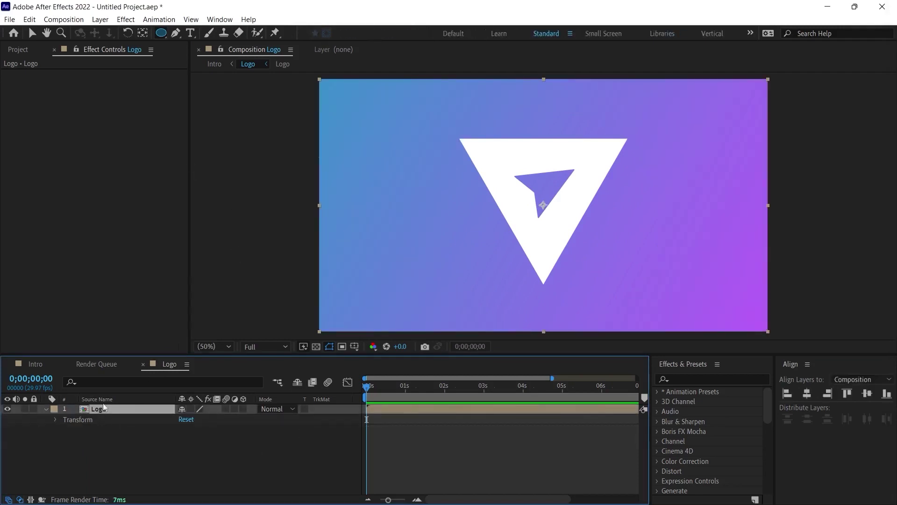
Draw a white circle as a separate shape layer over the logo and center it both horizontally and vertically in the composition.
click(123, 457)
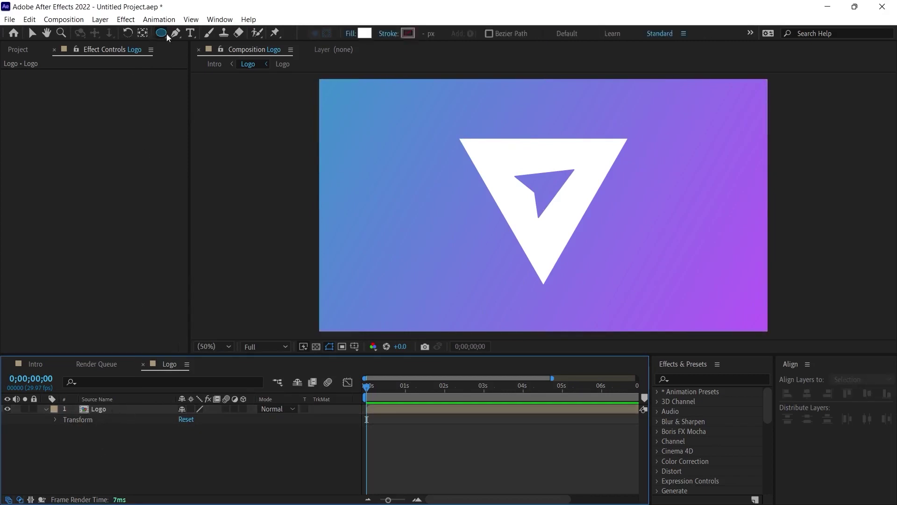
drag(452, 100, 674, 307)
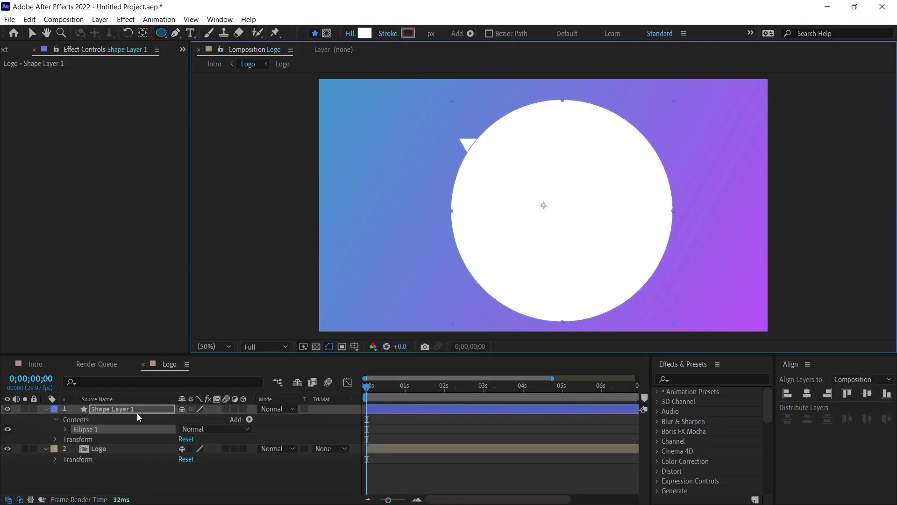
click(807, 393)
click(866, 393)
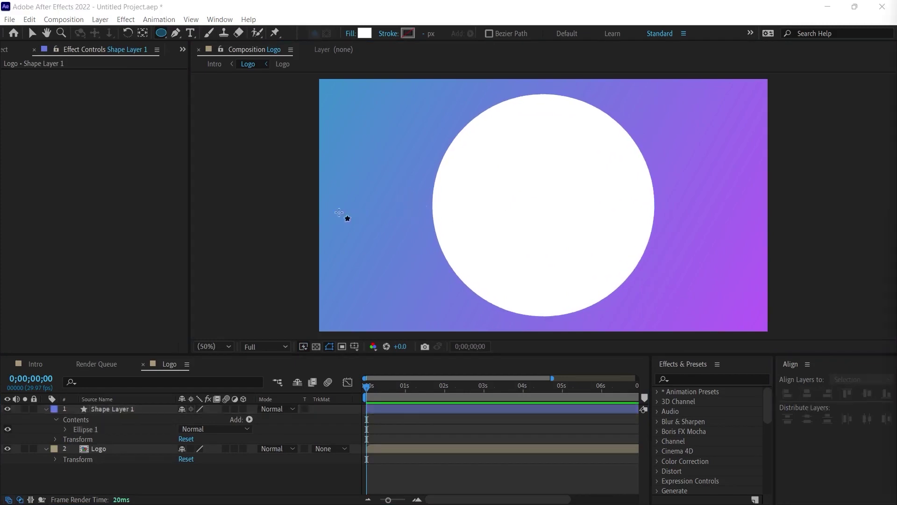
click(32, 33)
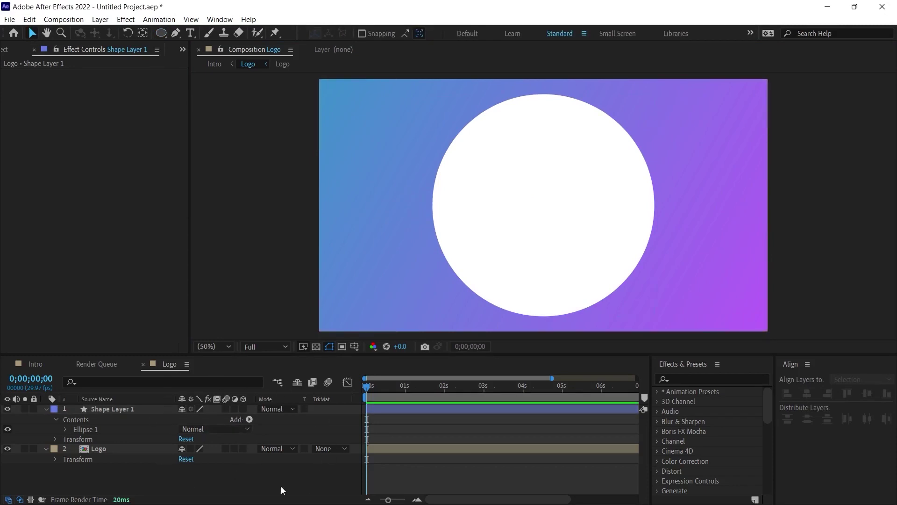
click(235, 486)
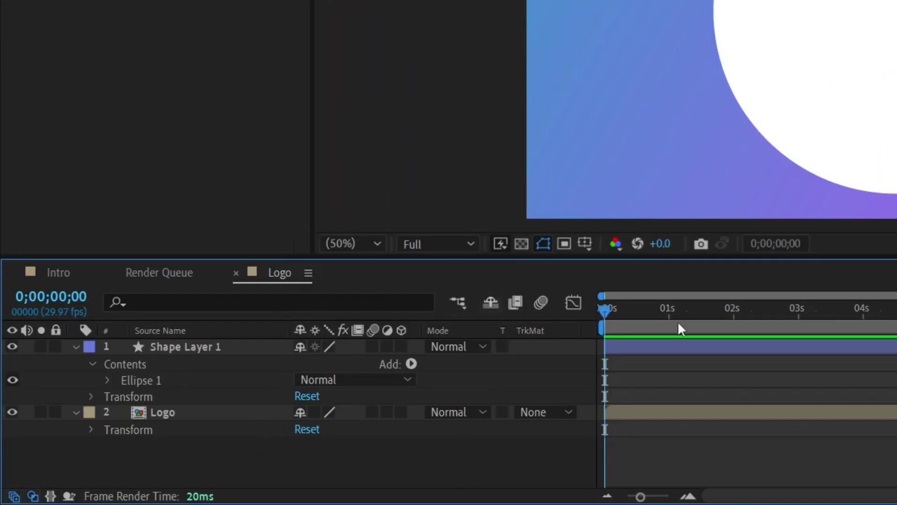
Hide the timeline's switches and modes columns, examine the available column options, and restore the columns.
key(F4)
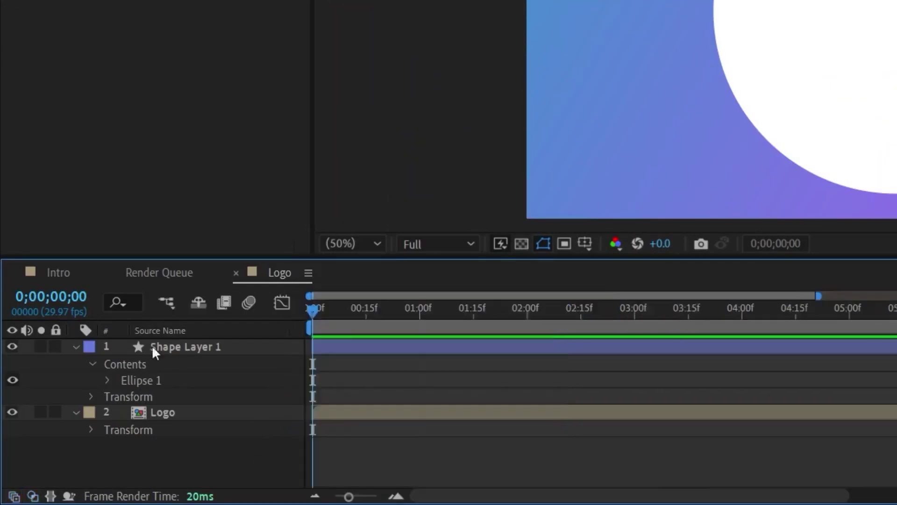
right_click(265, 324)
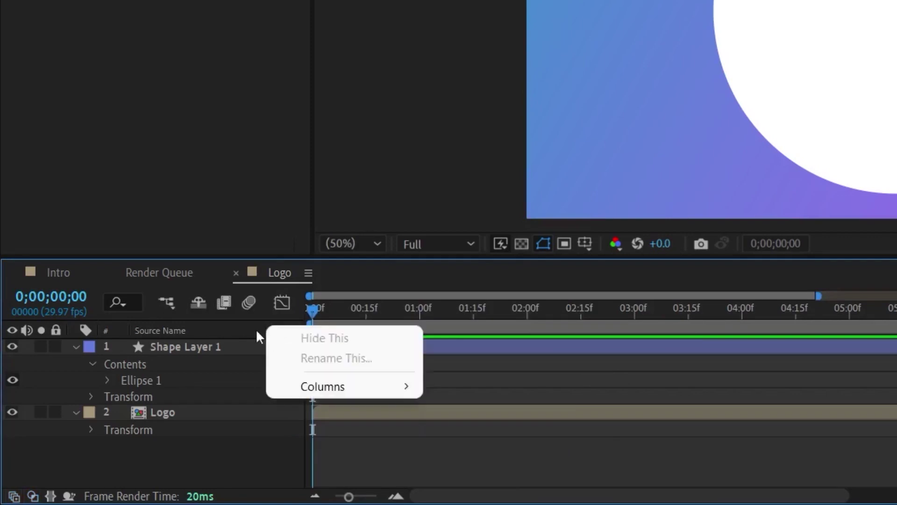
key(Escape)
right_click(223, 331)
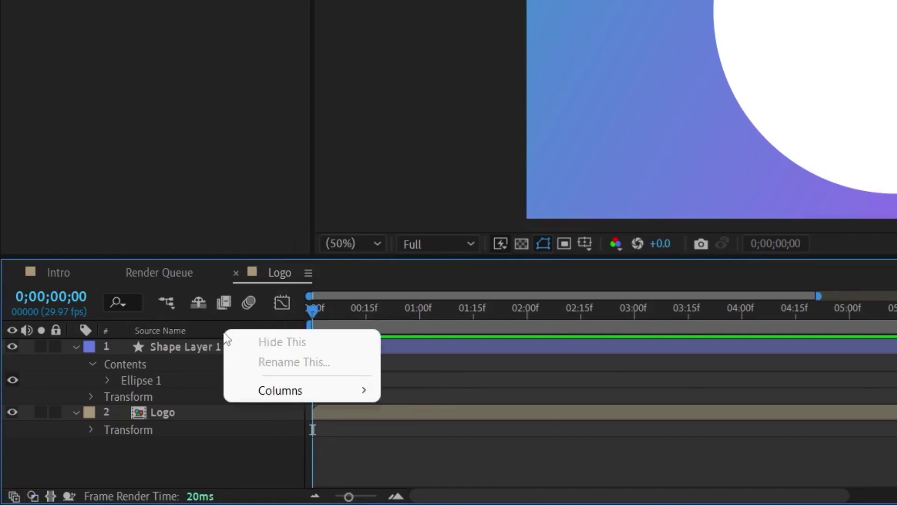
mouse_move(290, 393)
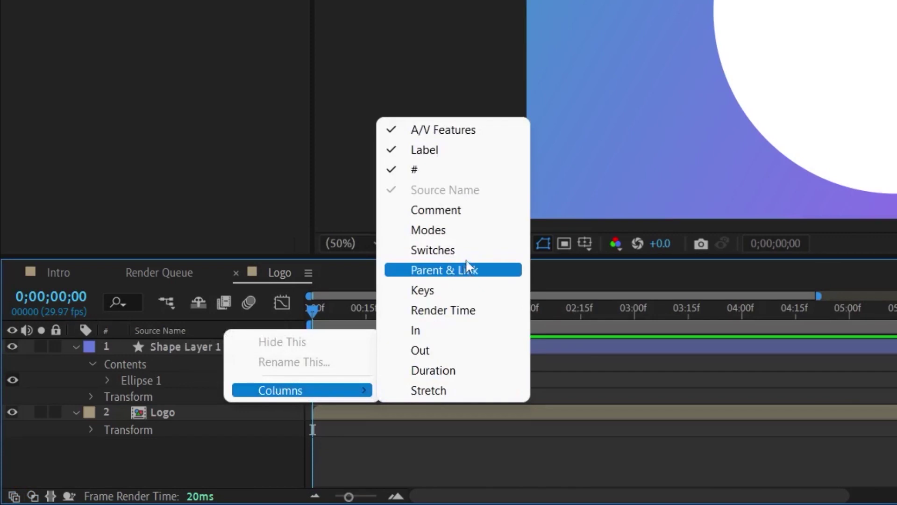
click(357, 439)
key(F4)
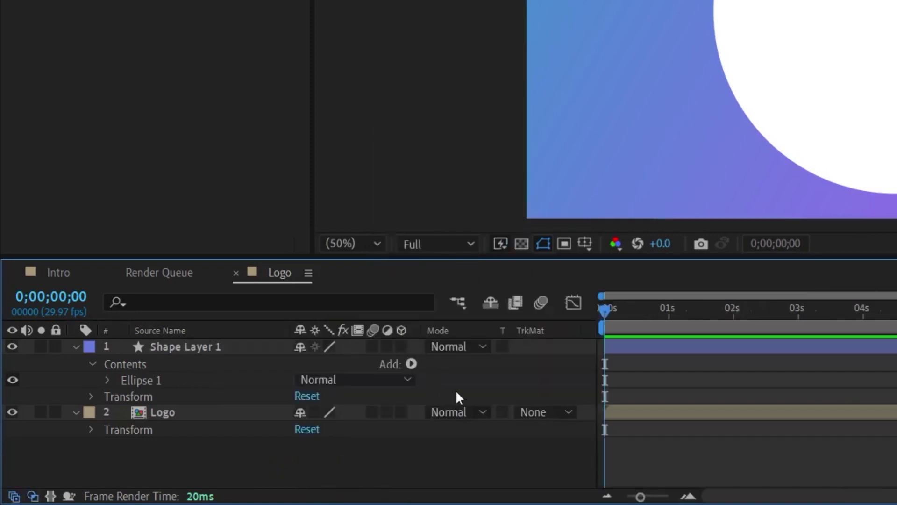
Set the Logo layer's track matte to Alpha Matte "Shape Layer 1".
click(460, 415)
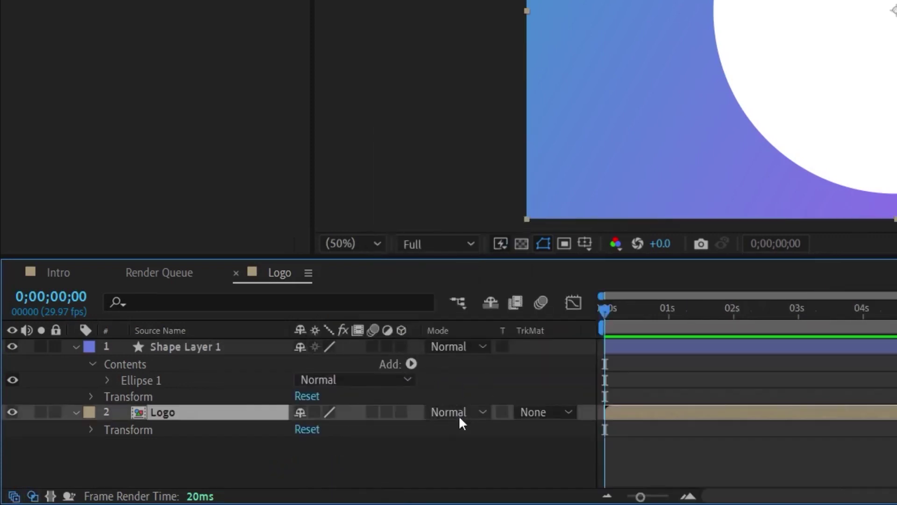
key(F2)
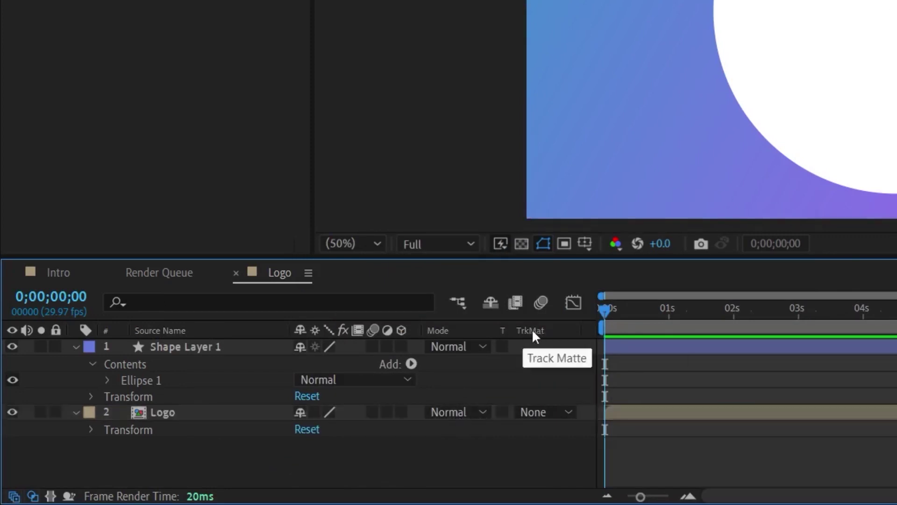
click(548, 412)
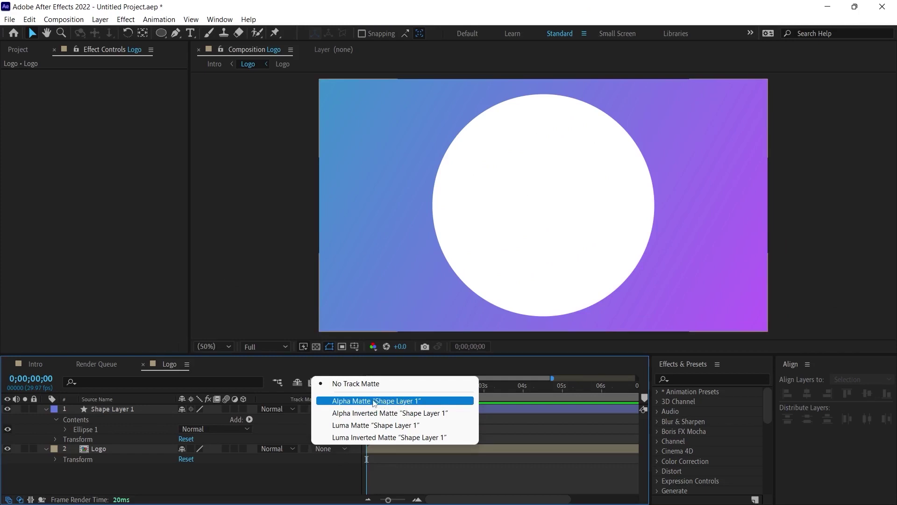
click(402, 402)
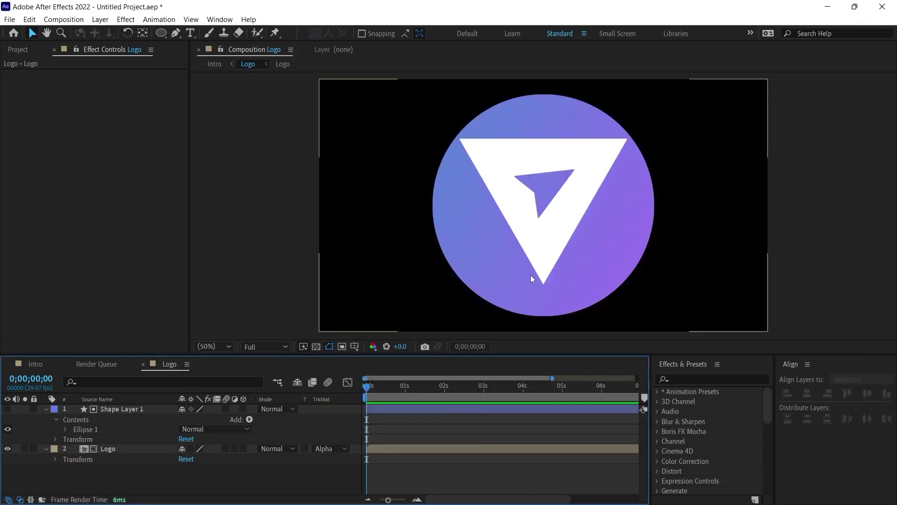
Try to adjust the Logo layer's scale inside the badge, and undo the change.
click(107, 449)
key(s)
mouse_move(196, 459)
mouse_down()
mouse_move(186, 458)
mouse_move(194, 459)
mouse_up()
key(ctrl+z)
In the nested Logo composition, scale down the logo.ai layer and set its position to 960, 568 to suit the badge.
double_click(86, 450)
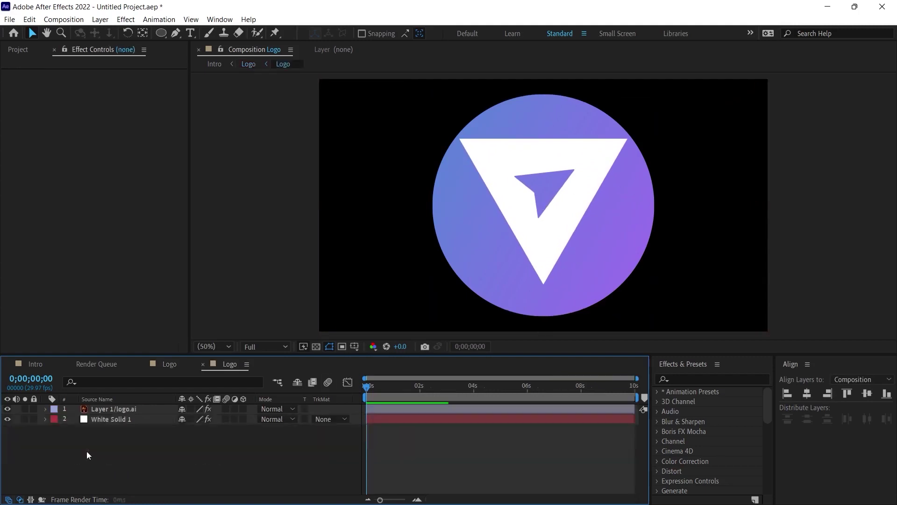
click(113, 408)
key(s)
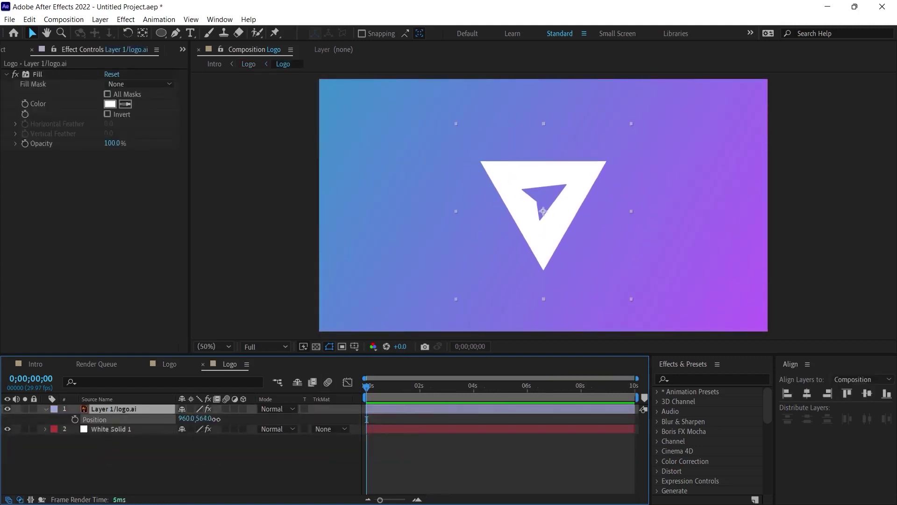
drag(213, 419, 216, 419)
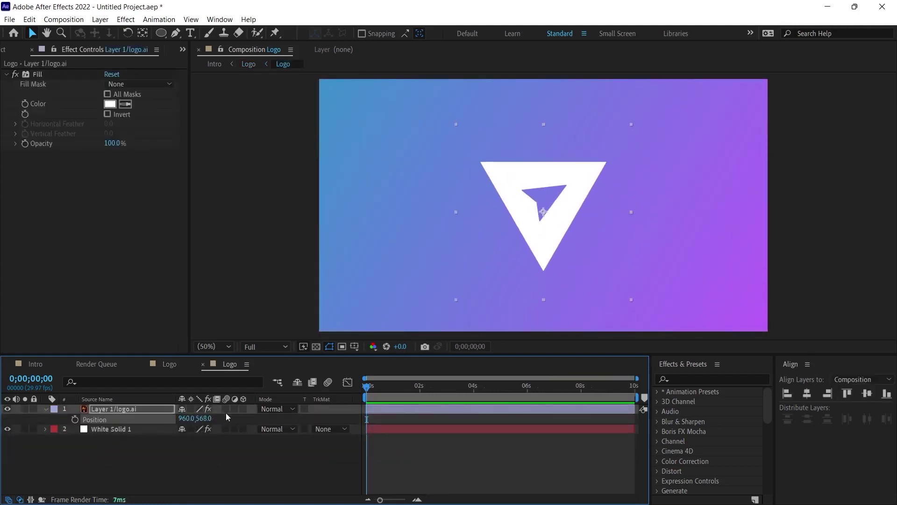
click(175, 366)
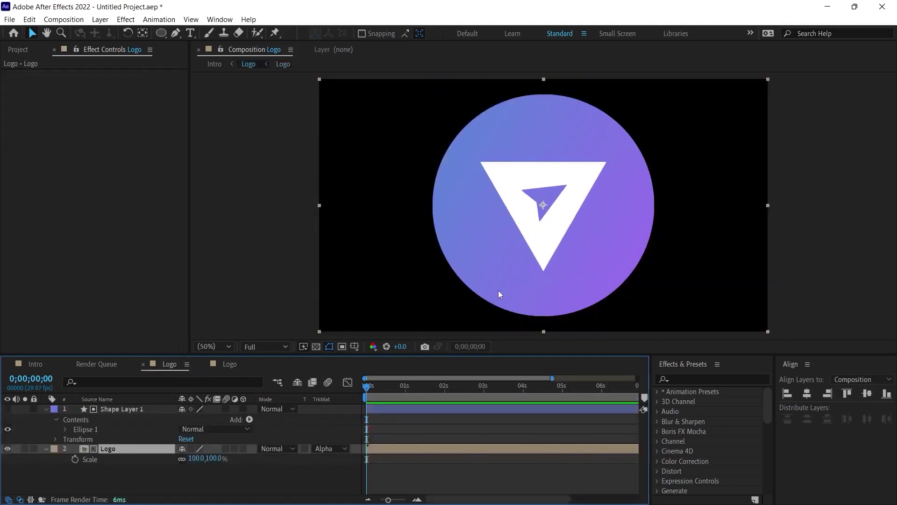
On White Solid 1, move the Gradient Ramp's start point to 524, 266 and bring its end point inward, near the logo's lower-right side.
double_click(110, 447)
click(112, 430)
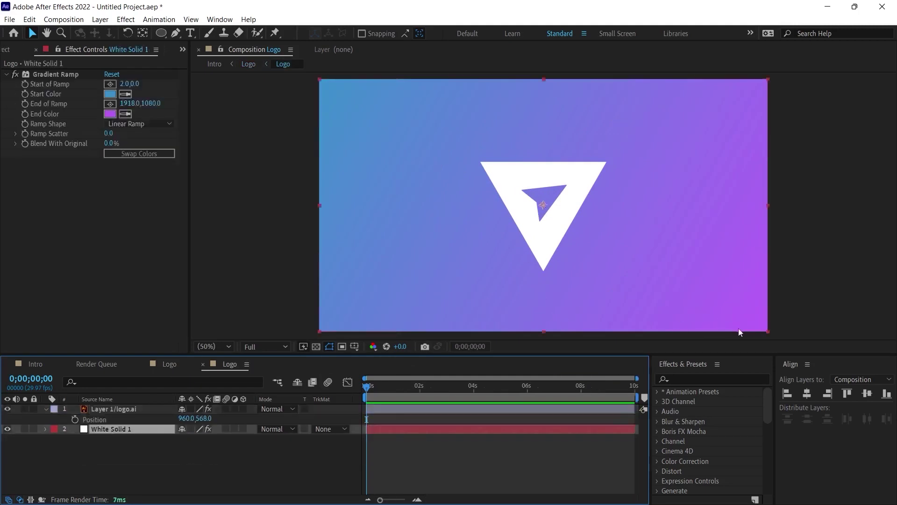
click(180, 176)
drag(766, 332, 643, 274)
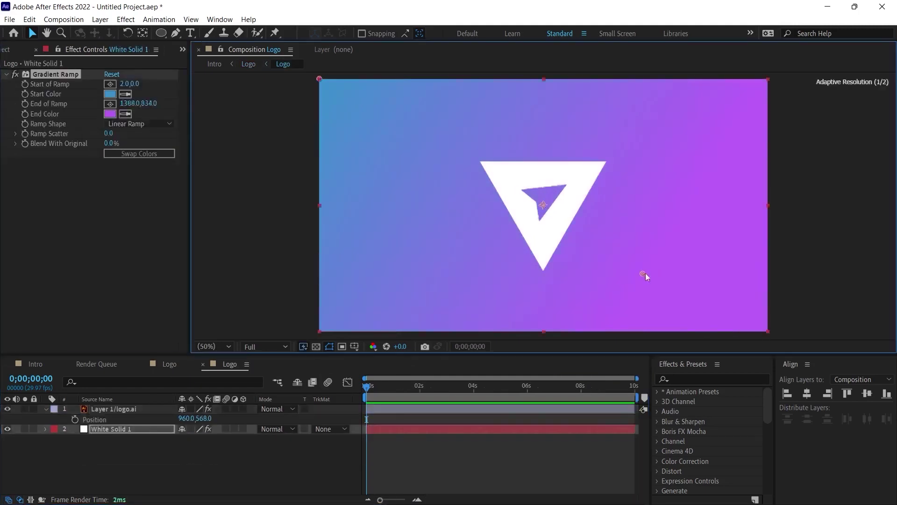
drag(320, 79, 441, 140)
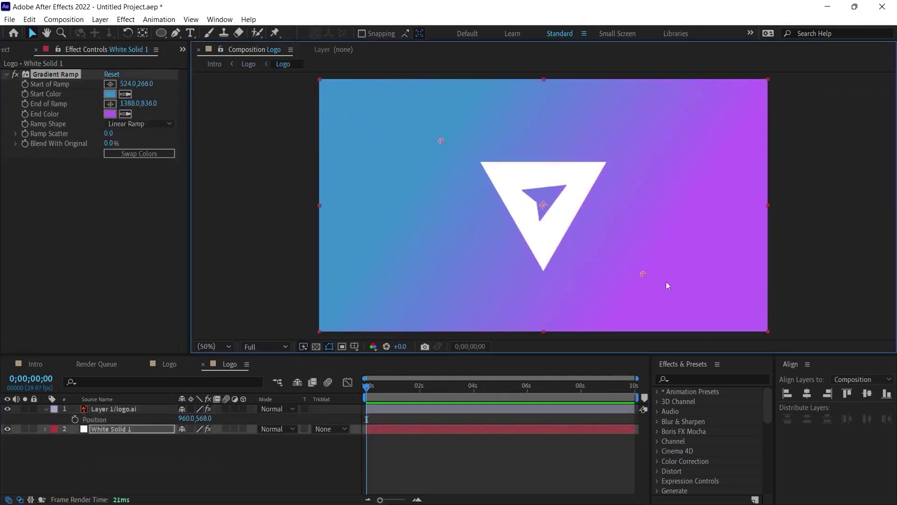
drag(644, 273, 612, 268)
click(248, 64)
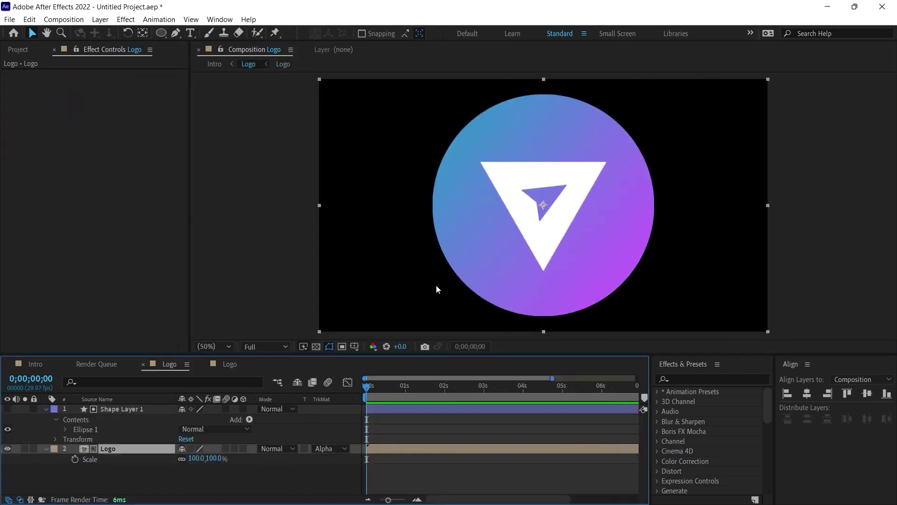
Set the scale of both Shape Layer 1 and the Logo layer to 80%.
click(435, 225)
key(s)
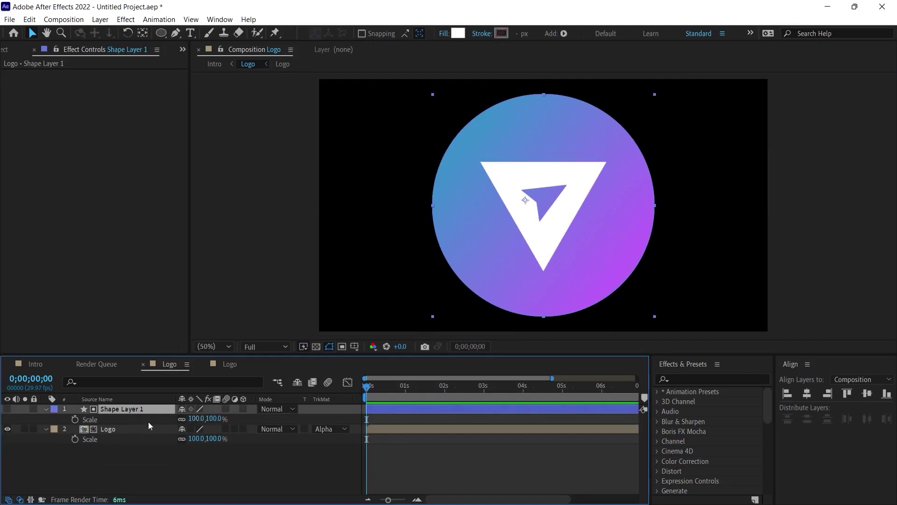
key(s)
key(s)
click(196, 418)
text(80)
key(Return)
click(196, 438)
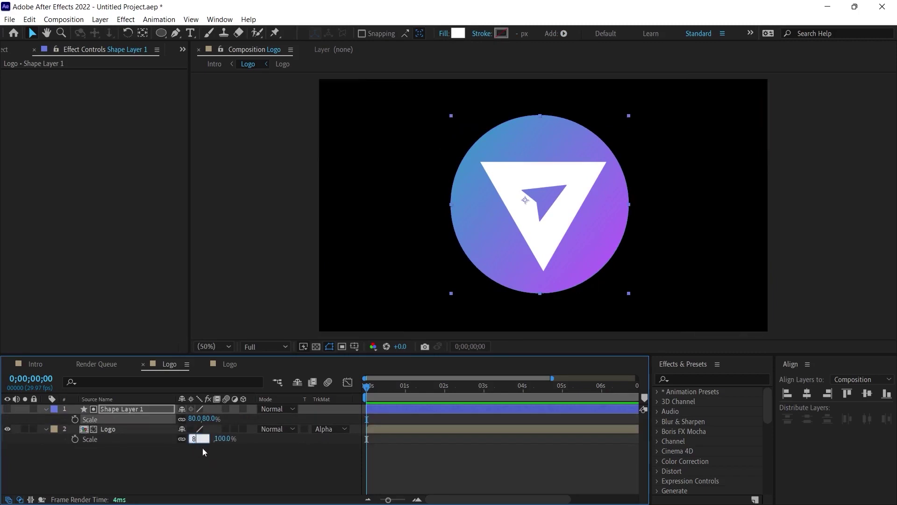
text(80)
key(Return)
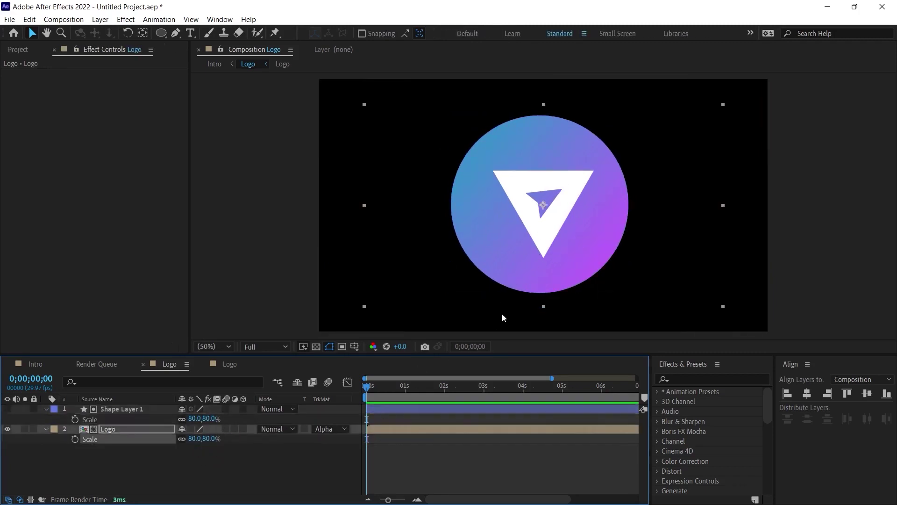
Duplicate Shape Layer 1, place the copy beneath the Logo layer, and make it visible.
click(146, 411)
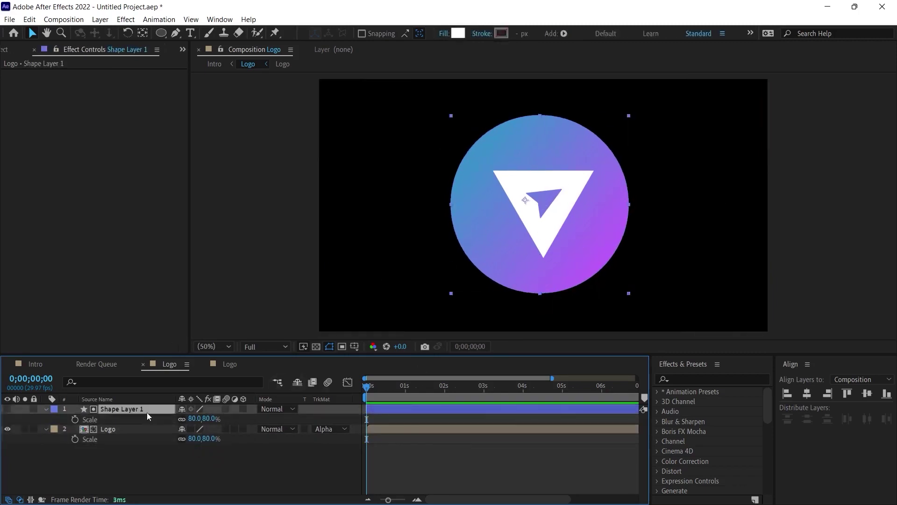
key(ctrl+d)
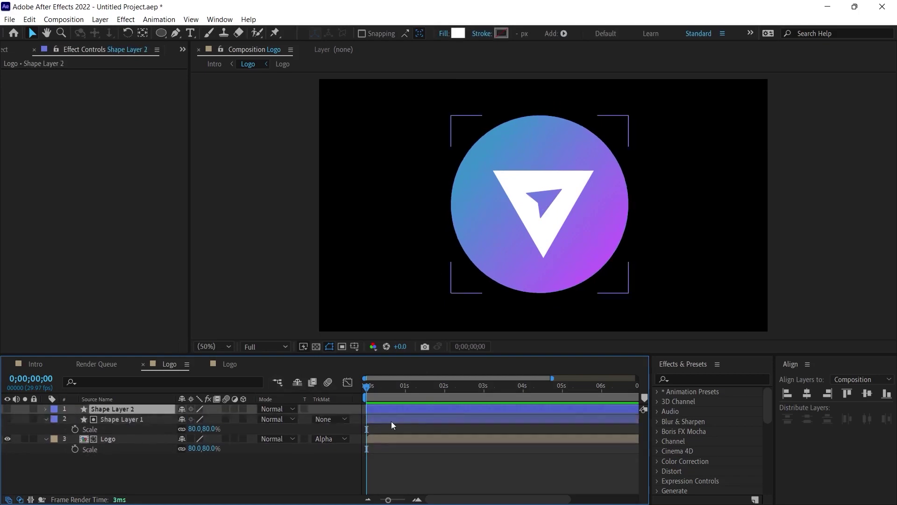
drag(108, 411, 123, 472)
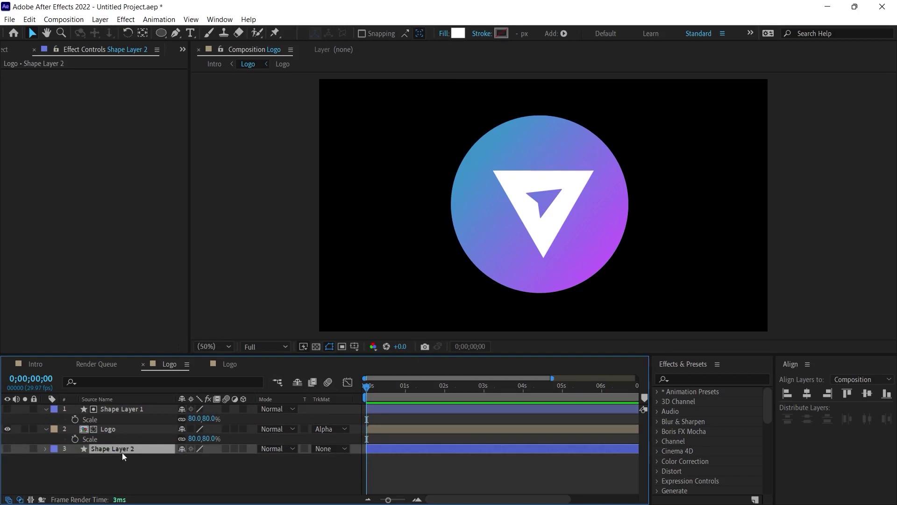
click(119, 431)
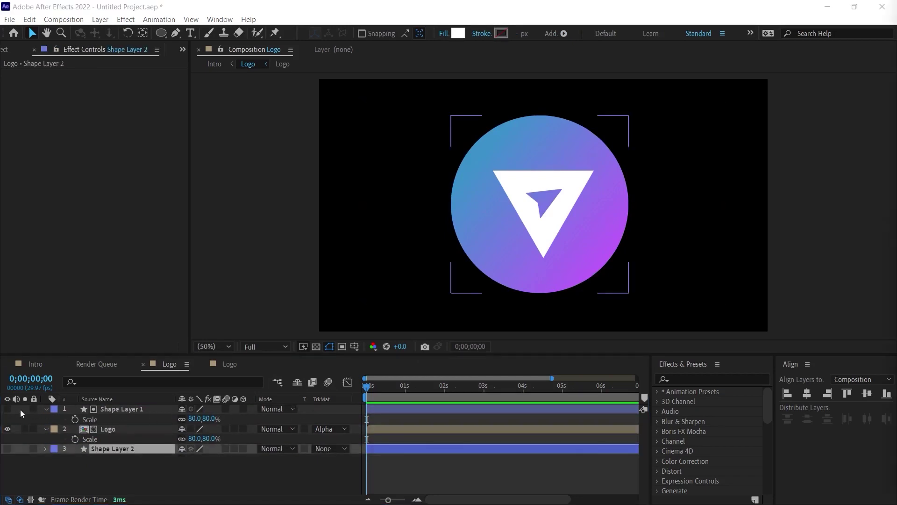
click(114, 450)
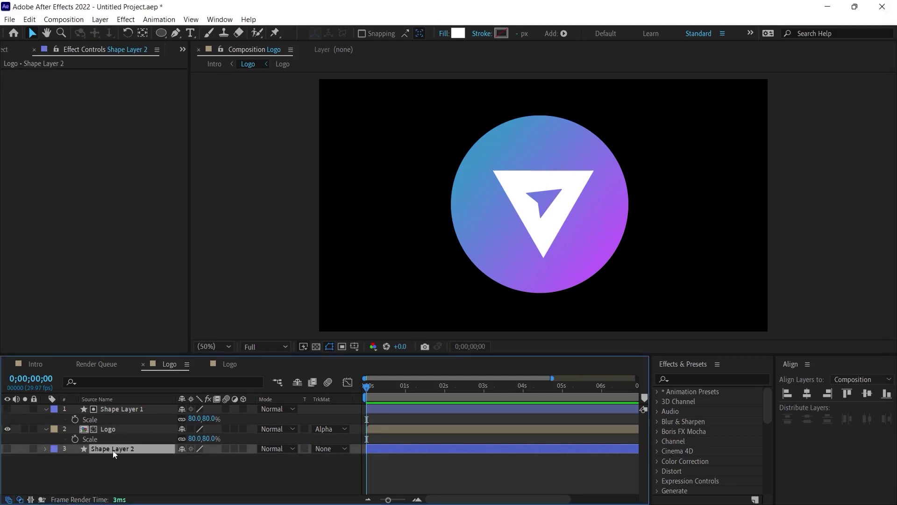
click(10, 448)
Give Shape Layer 2 a solid-color stroke with a width of 90 px.
click(484, 35)
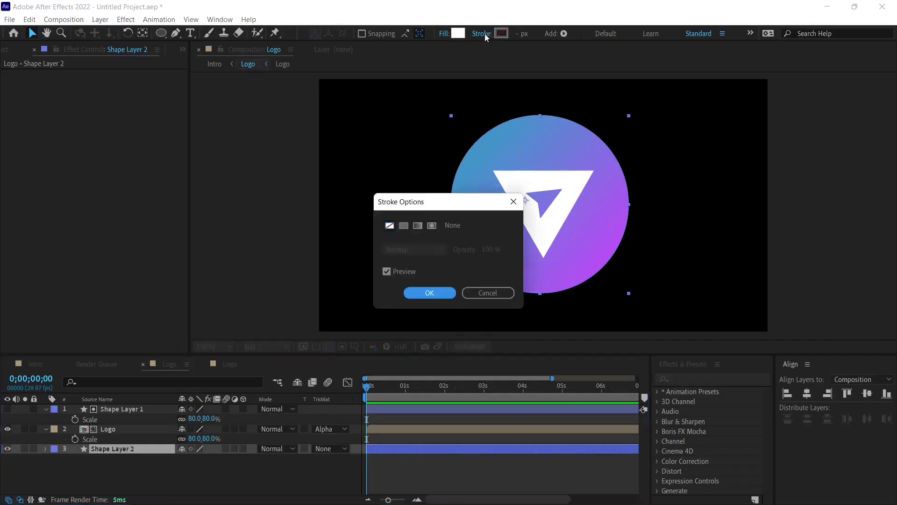
click(403, 225)
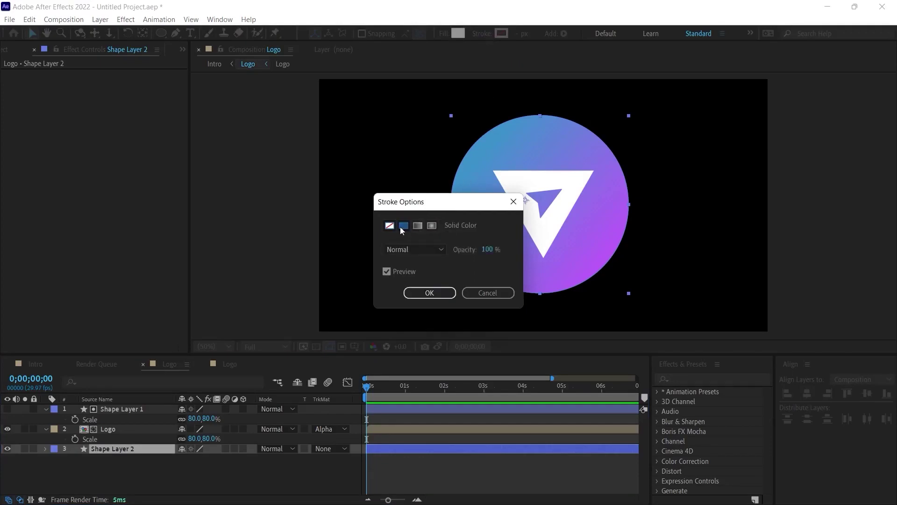
click(429, 293)
mouse_move(519, 33)
mouse_down()
mouse_move(587, 36)
mouse_move(525, 35)
mouse_up()
click(524, 33)
text(90)
key(Return)
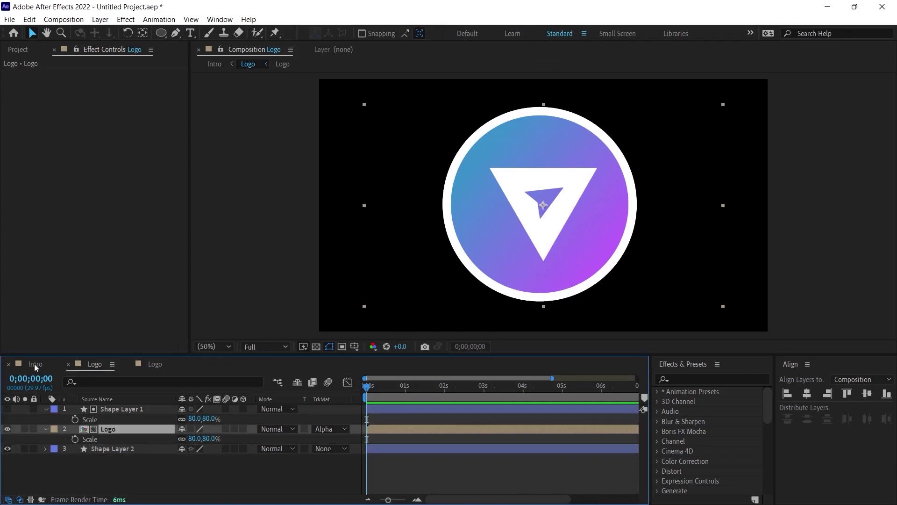
In the Intro composition, set the Logo layer's scale to 50%.
click(35, 364)
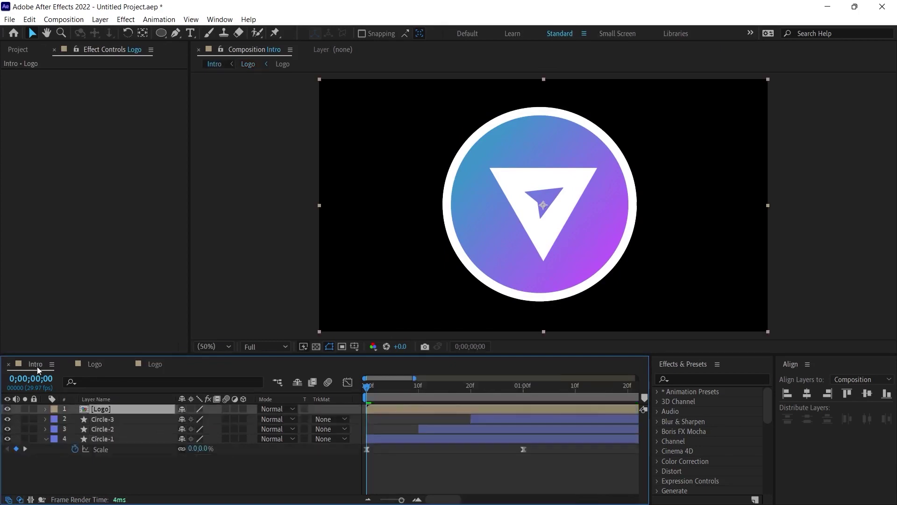
drag(526, 381, 565, 385)
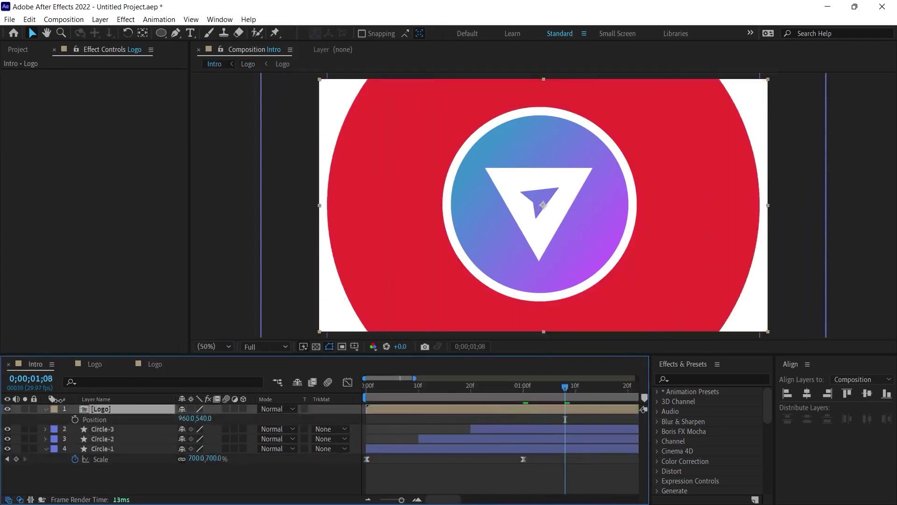
key(s)
click(194, 418)
text(70)
key(Return)
text(50)
key(Return)
Add a scale keyframe of 0% to the Logo layer at 0;00;01;08.
click(486, 386)
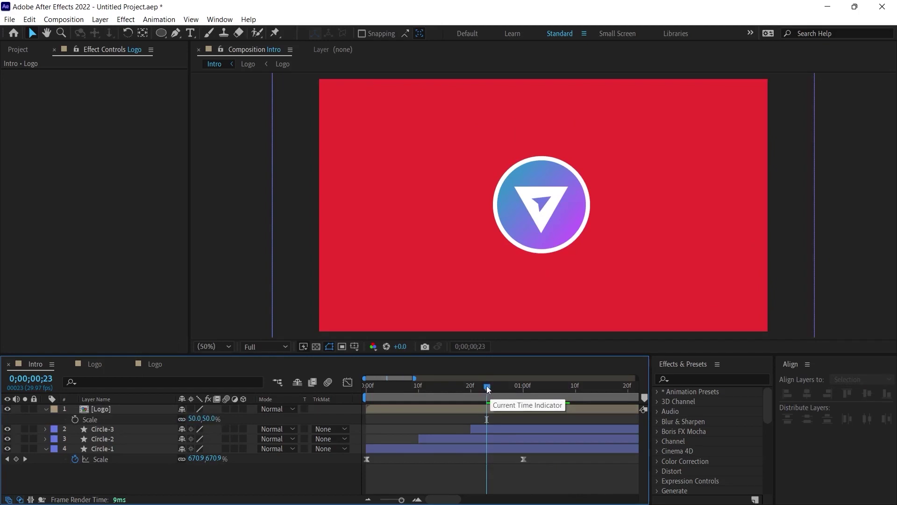
drag(489, 389, 492, 389)
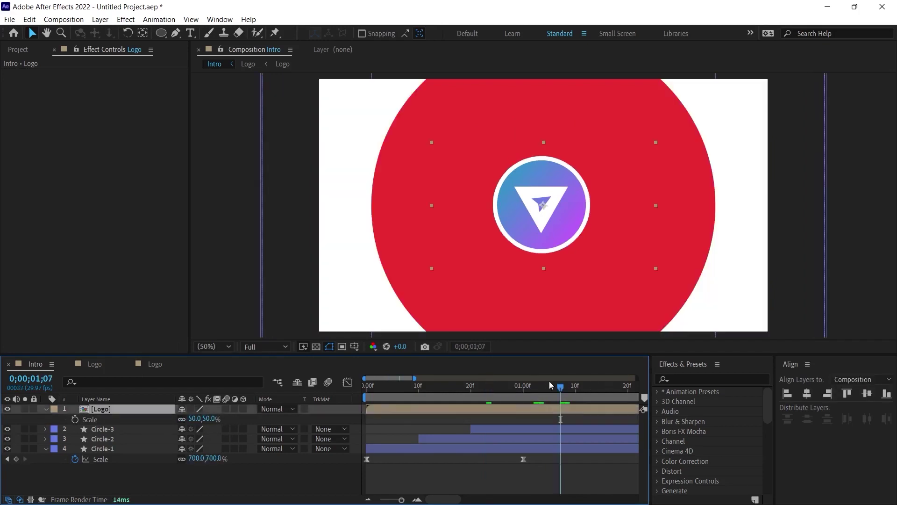
click(565, 389)
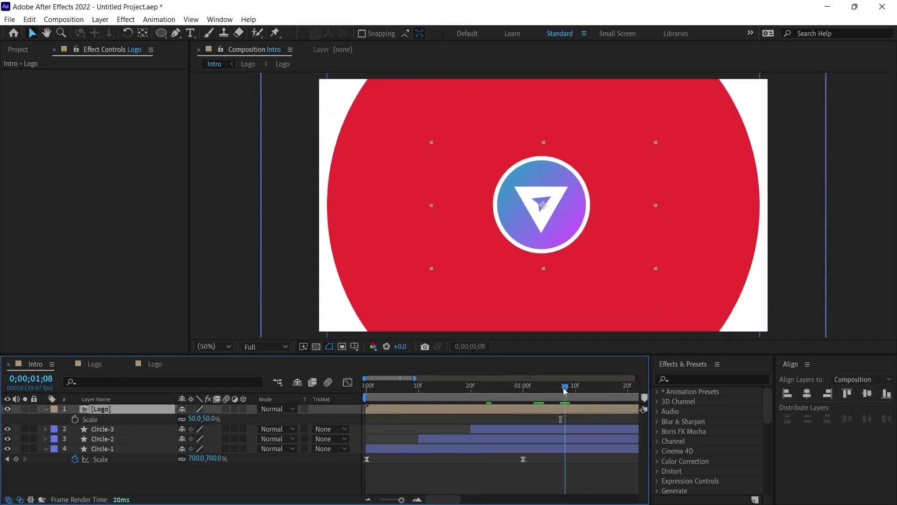
click(75, 419)
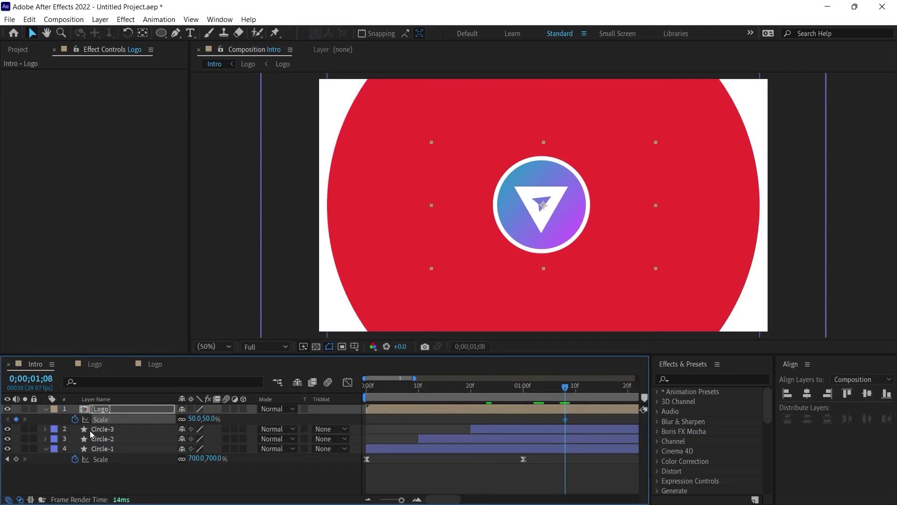
click(195, 419)
text(0)
key(Return)
Add a 50% scale keyframe to the Logo layer at about 0;00;01;17 and scrub through the growth.
drag(567, 389, 612, 387)
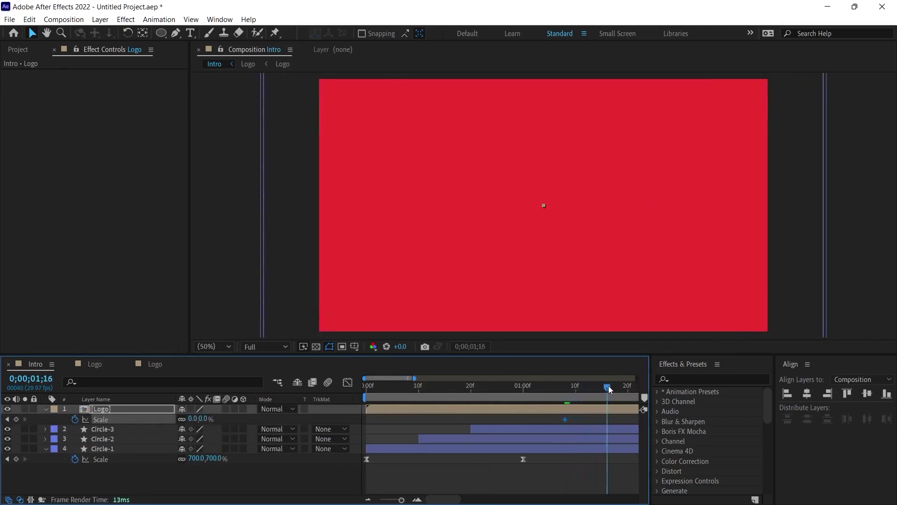
click(195, 419)
text(50)
key(Return)
drag(532, 387, 570, 387)
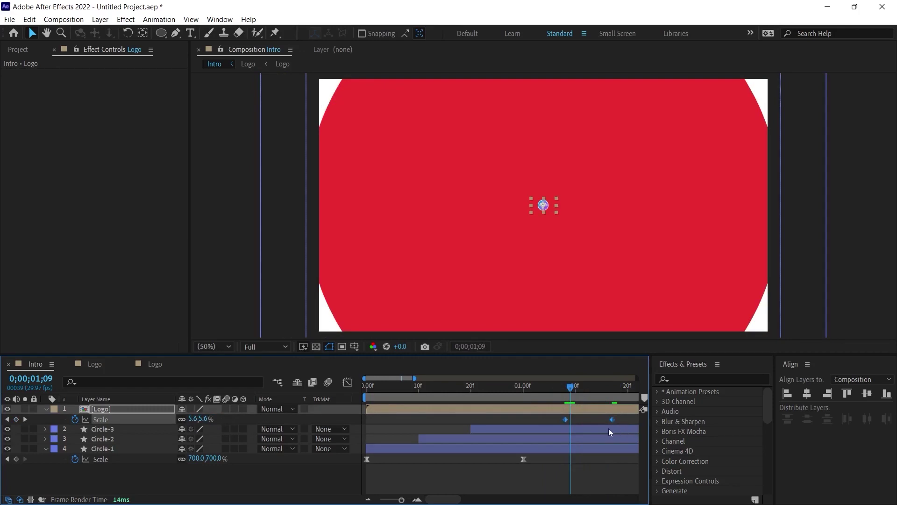
Apply Easy Ease to the Logo layer's scale keyframes and reshape their speed curve in the Graph Editor.
key(F9)
click(347, 382)
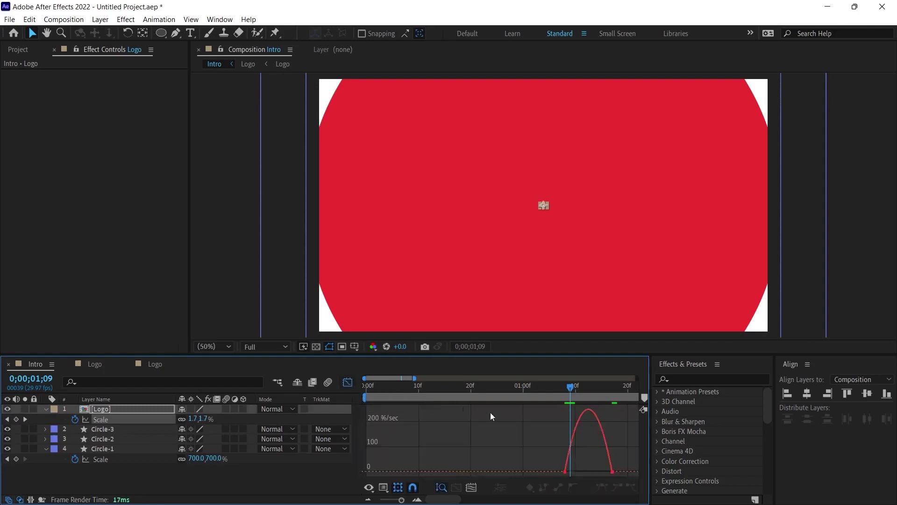
drag(581, 471, 595, 472)
click(612, 471)
click(350, 383)
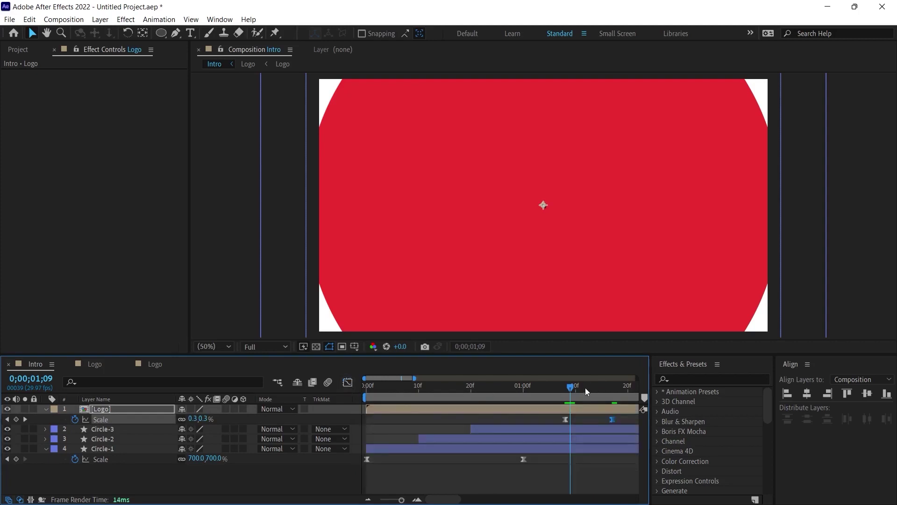
Adjust the timing of the Logo layer's scale keyframes and preview the intro from the start.
drag(551, 417, 610, 422)
drag(531, 417, 624, 421)
click(625, 420)
drag(465, 387, 443, 388)
drag(444, 388, 430, 389)
key(space)
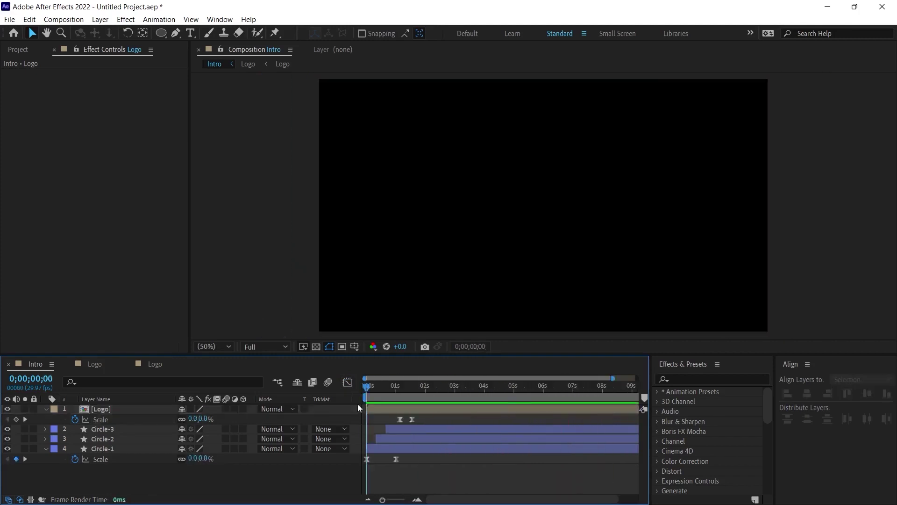
drag(380, 388, 357, 391)
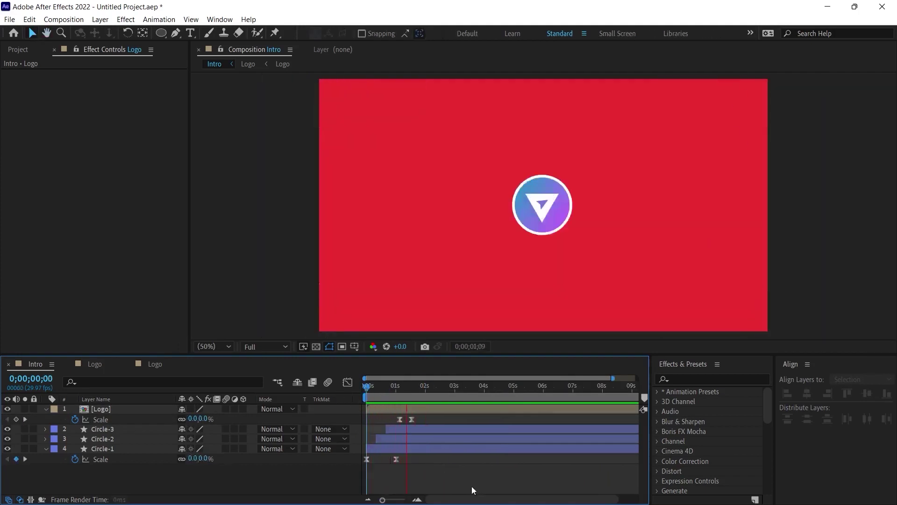
key(space)
Lengthen the logo's growth by moving its last scale keyframe to about 0;00;01;24, and preview the intro again.
drag(411, 420, 420, 420)
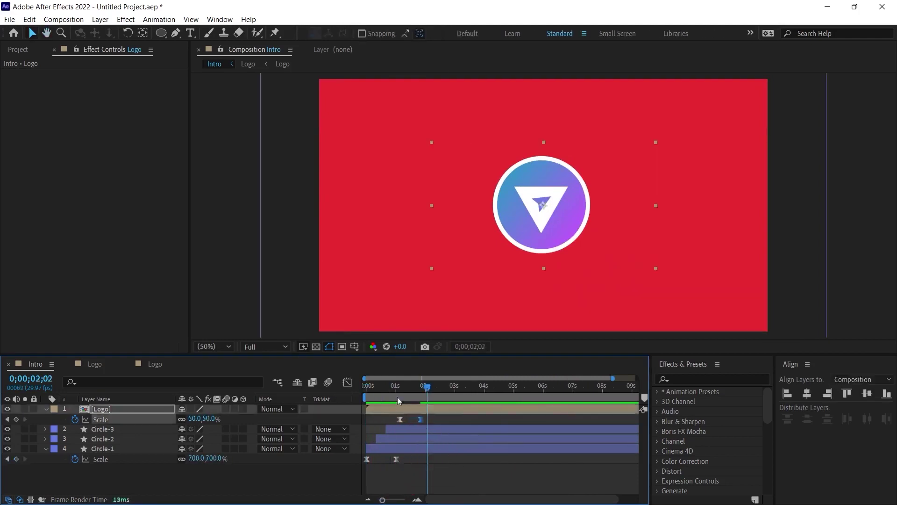
key(Home)
key(space)
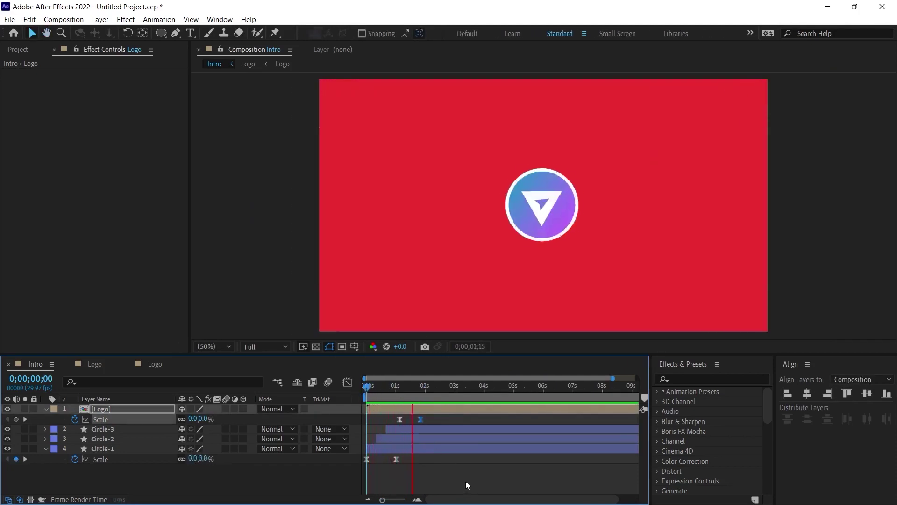
key(space)
Shift the Logo's scale keyframes to begin around one second, and place the last one just before the two-second mark.
drag(384, 417, 416, 420)
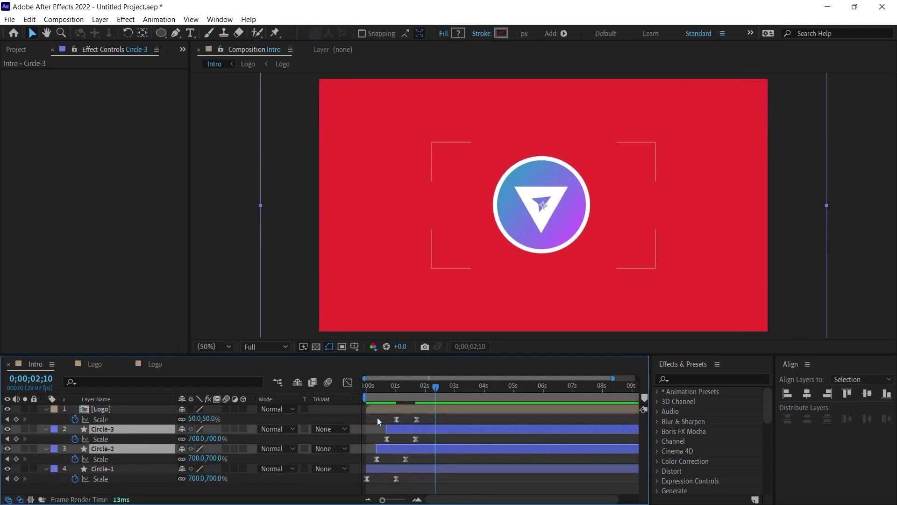
click(382, 418)
drag(416, 420, 423, 419)
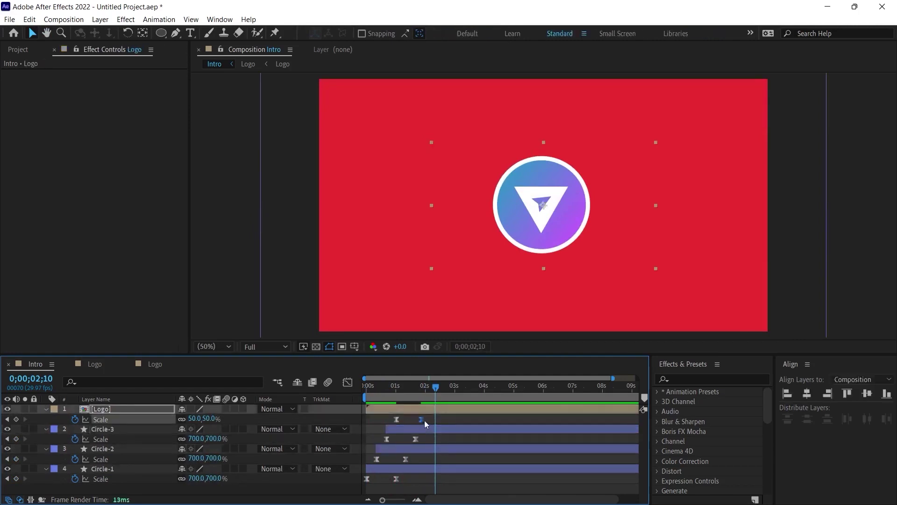
Retime the Logo's scale keyframes to run from about 0;00;01;07 to 0;00;01;29, previewing the intro from the start.
click(371, 388)
key(space)
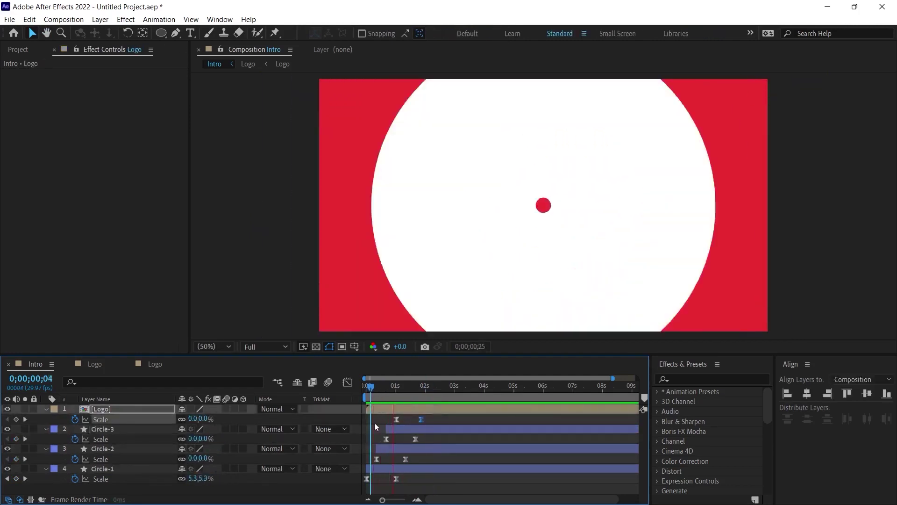
key(space)
drag(437, 416, 392, 419)
click(374, 388)
key(space)
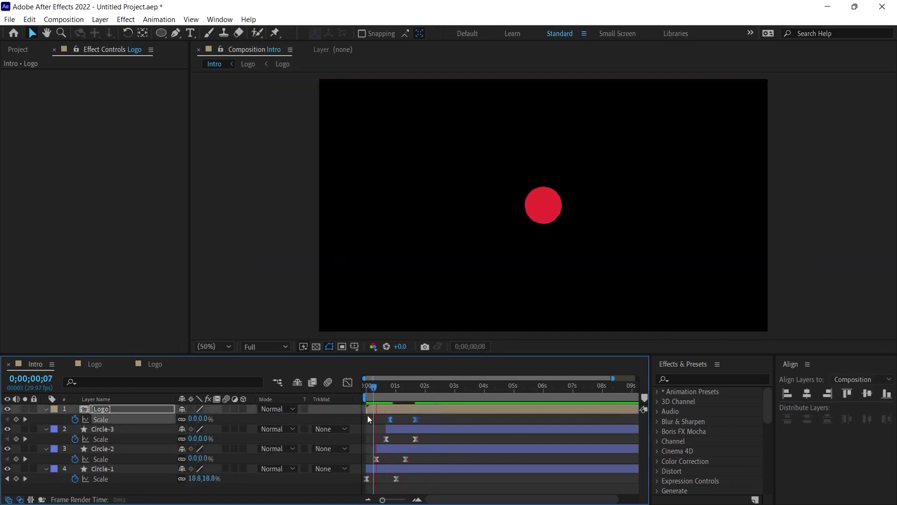
key(space)
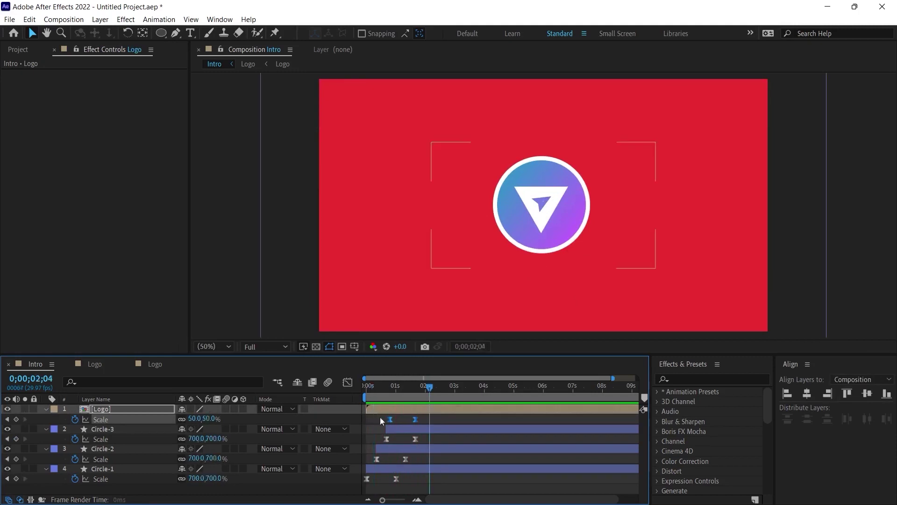
key(space)
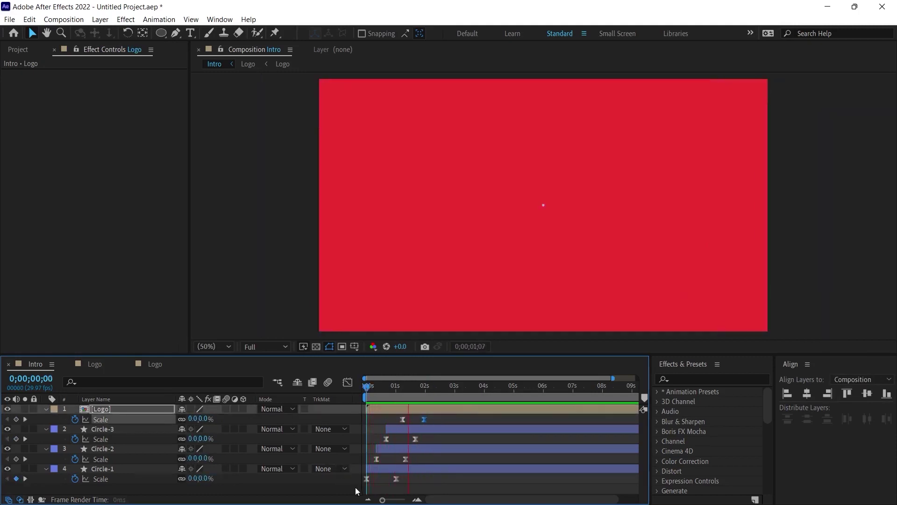
key(space)
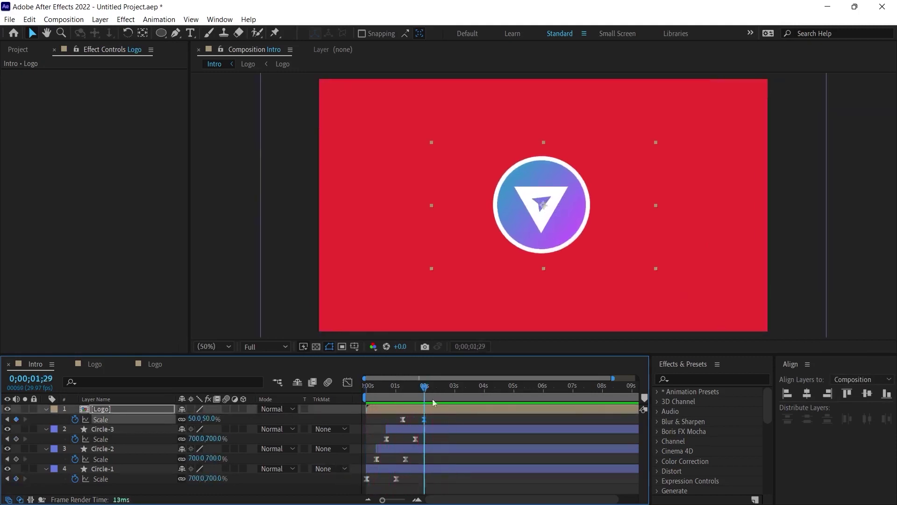
Give the Logo an overshoot by setting its scale to 55% at 0;00;01;29 and 50% at about 0;00;02;09.
click(418, 499)
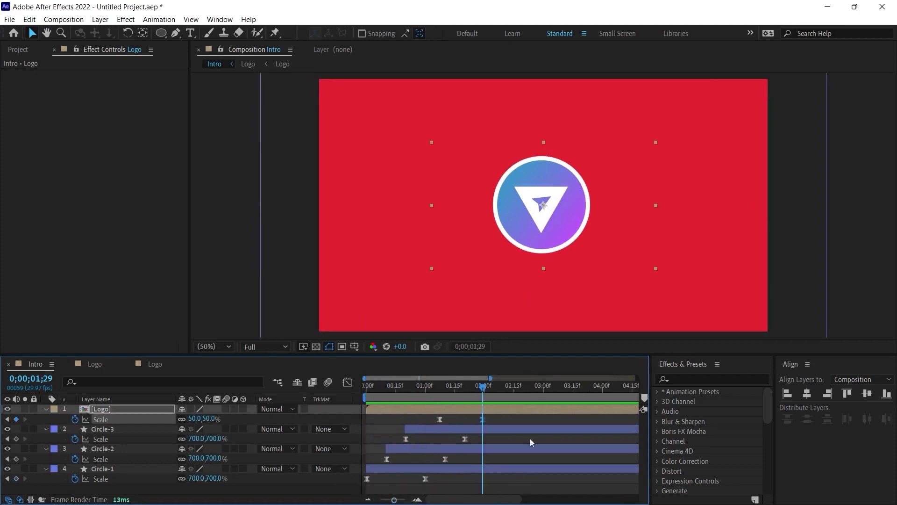
click(200, 418)
text(55)
drag(484, 386, 509, 387)
click(200, 418)
text(50)
key(Return)
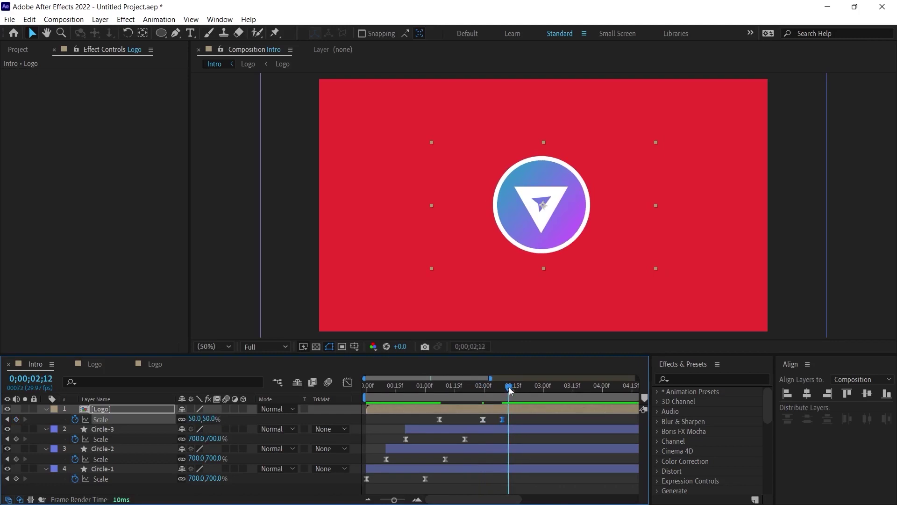
Preview the overshoot and tighten it by moving the Logo's 55% and 50% scale keyframes to about 0;00;01;22 and 0;00;01;27.
key(space)
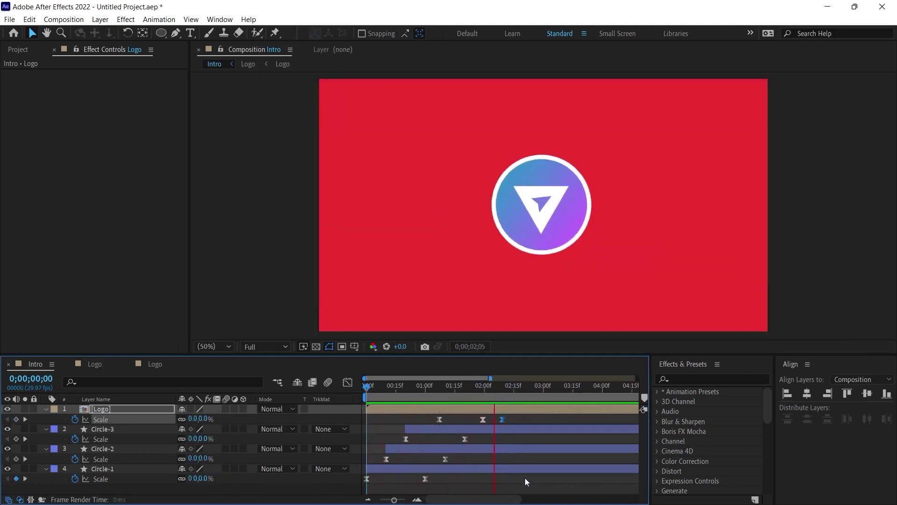
key(space)
click(516, 420)
drag(504, 420, 494, 420)
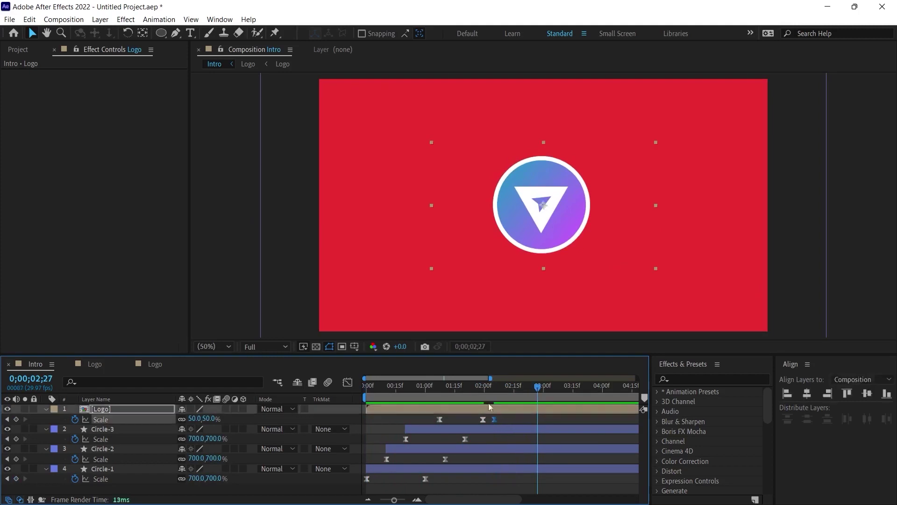
key(space)
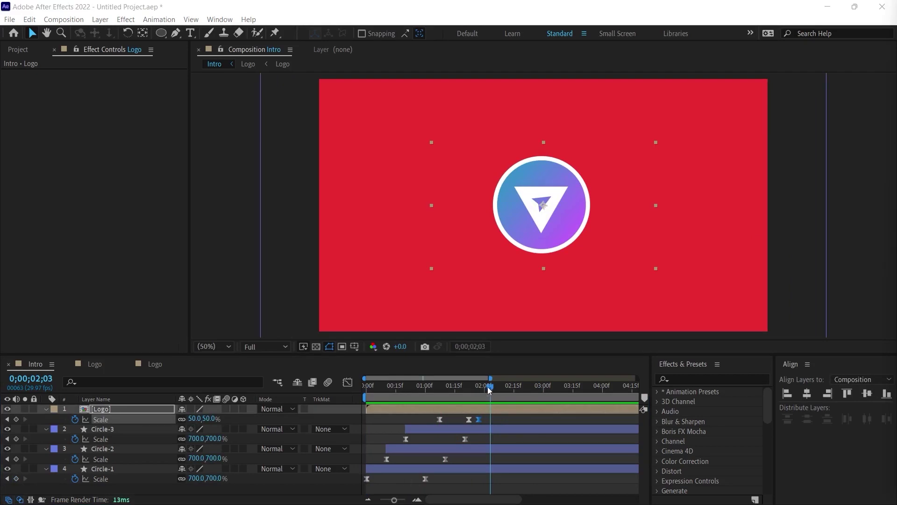
Animate the Logo's position from a keyframe at 0;00;02;00 up to 960, 460 at 0;00;02;06.
drag(491, 389, 485, 389)
click(103, 409)
key(p)
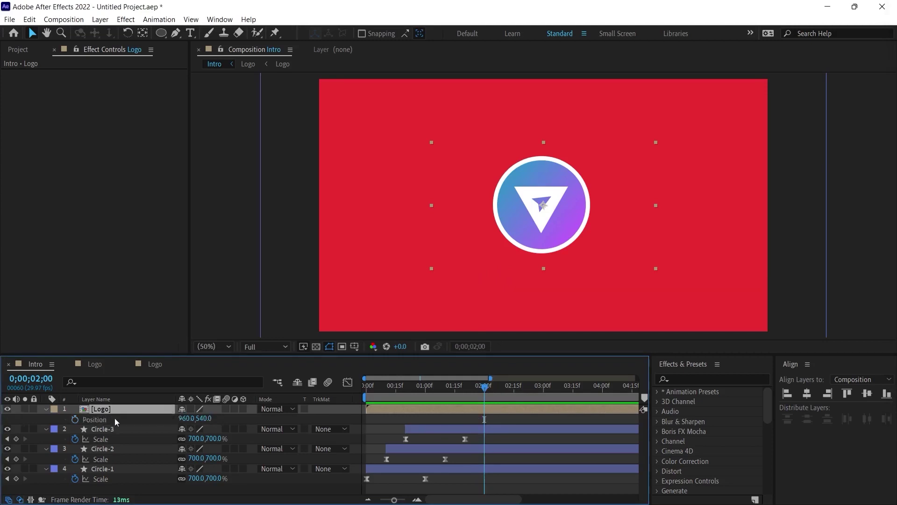
click(74, 419)
drag(485, 388, 500, 388)
key(Page_Up)
key(Page_Up)
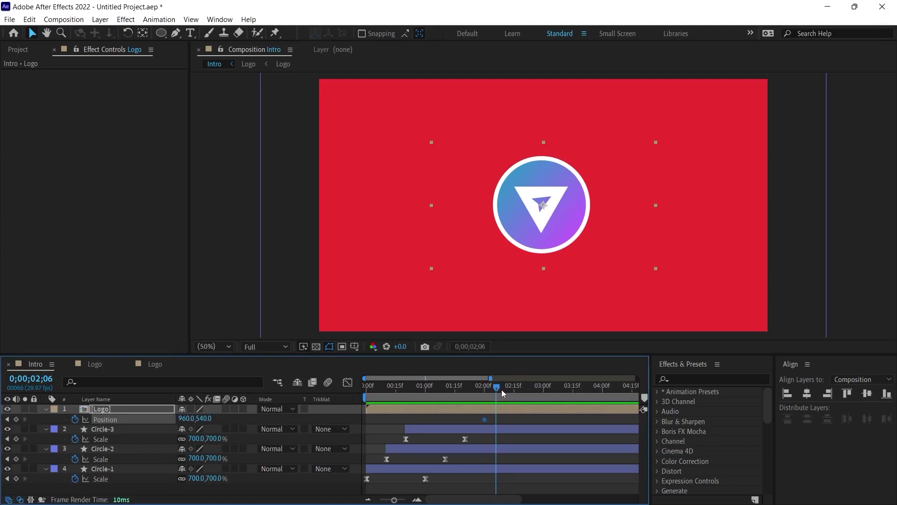
drag(523, 229, 518, 211)
mouse_move(496, 388)
mouse_down()
mouse_move(481, 388)
mouse_move(506, 387)
mouse_move(441, 394)
mouse_move(496, 388)
mouse_up()
click(190, 33)
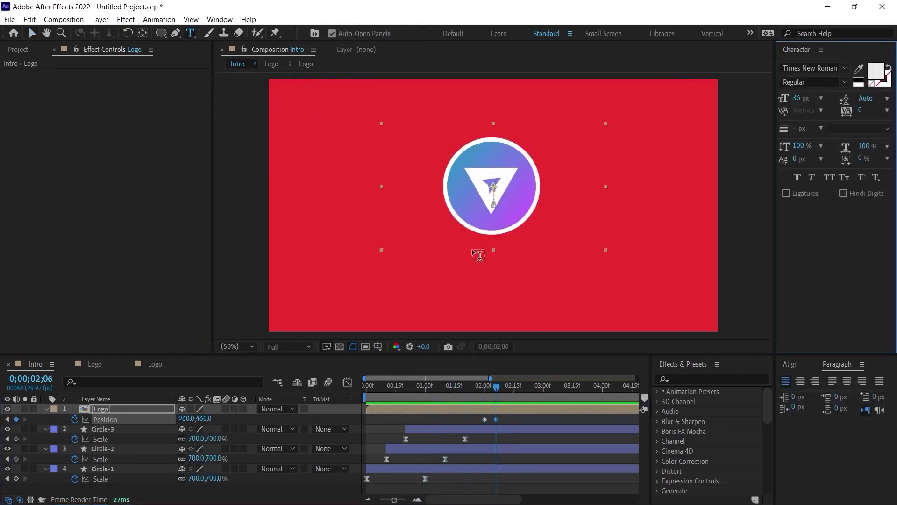
click(433, 262)
text(@Sanagrafi)
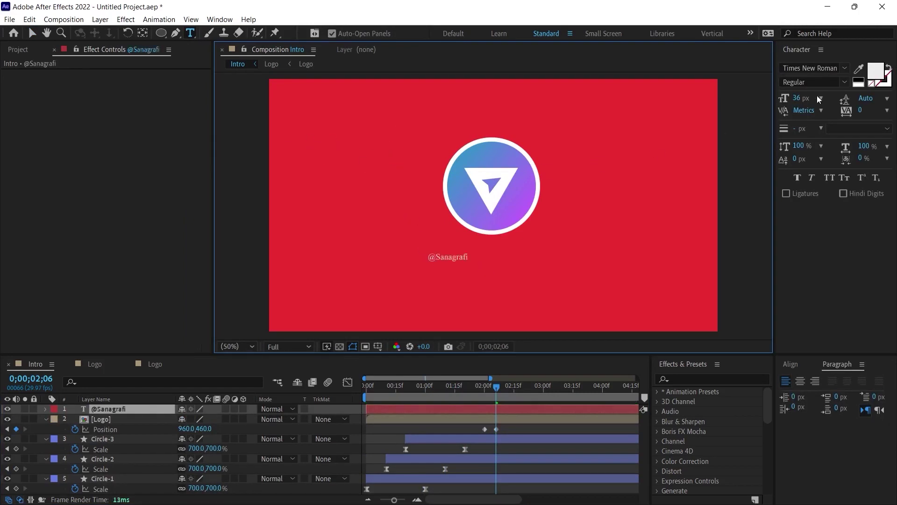
click(815, 70)
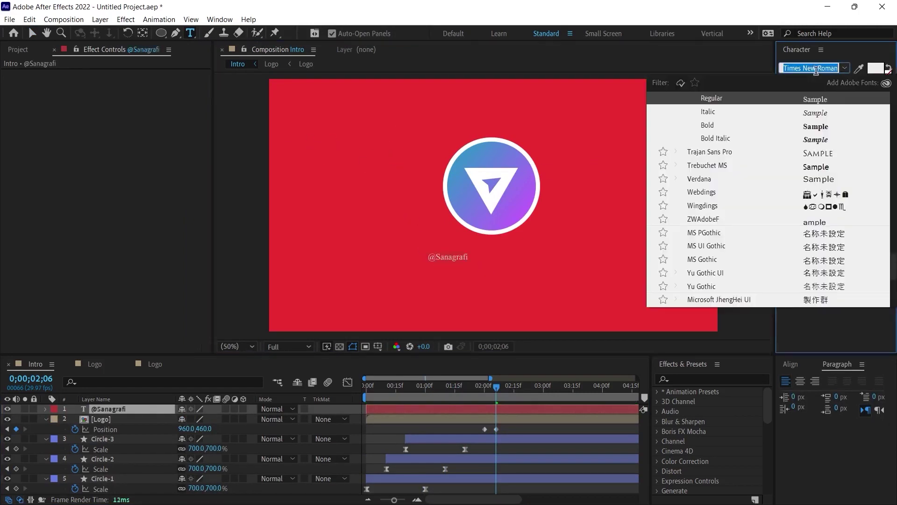
click(709, 168)
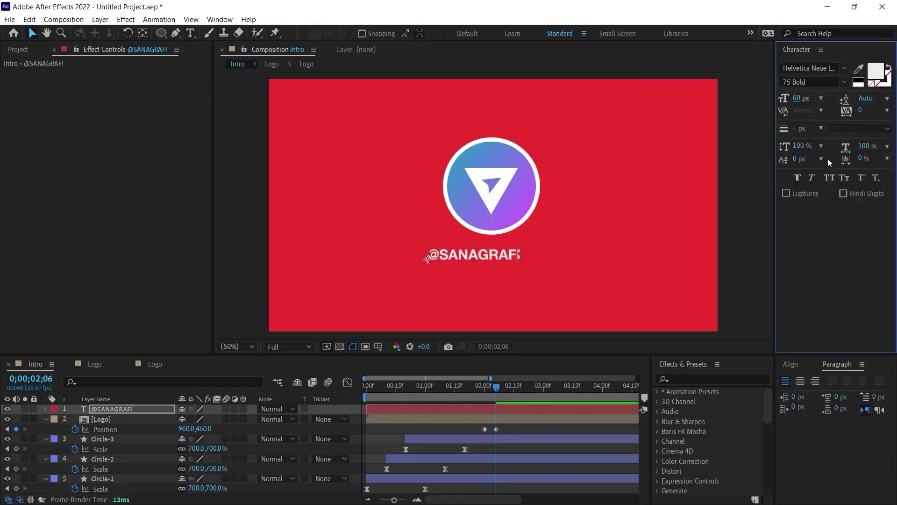
Centre the text's paragraph alignment and align its layer horizontally to the centre of the composition.
drag(837, 364, 823, 53)
click(799, 67)
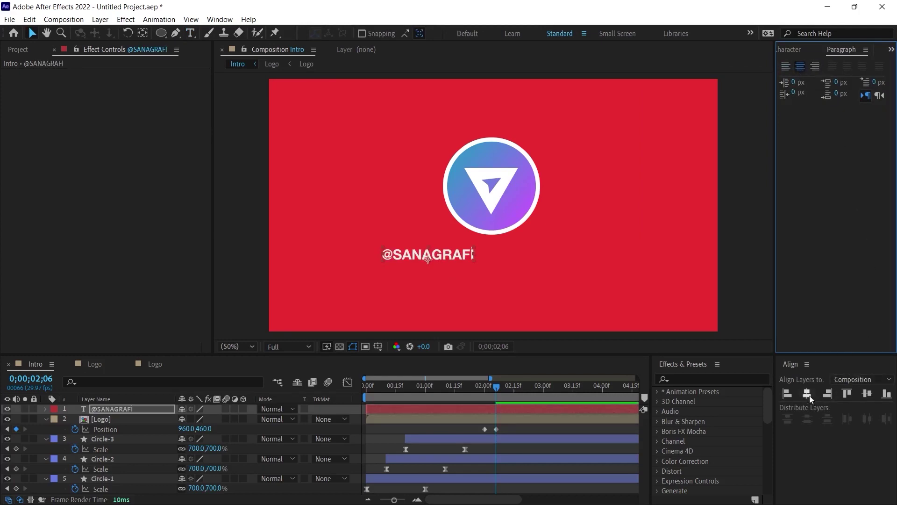
click(807, 394)
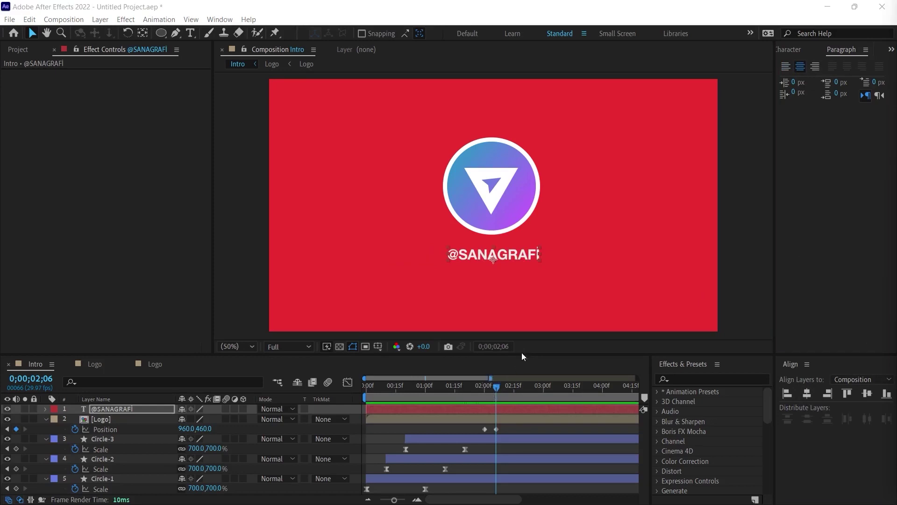
Keyframe the text layer's opacity at 0% at 0;00;02;02, while the logo is moving up.
click(485, 390)
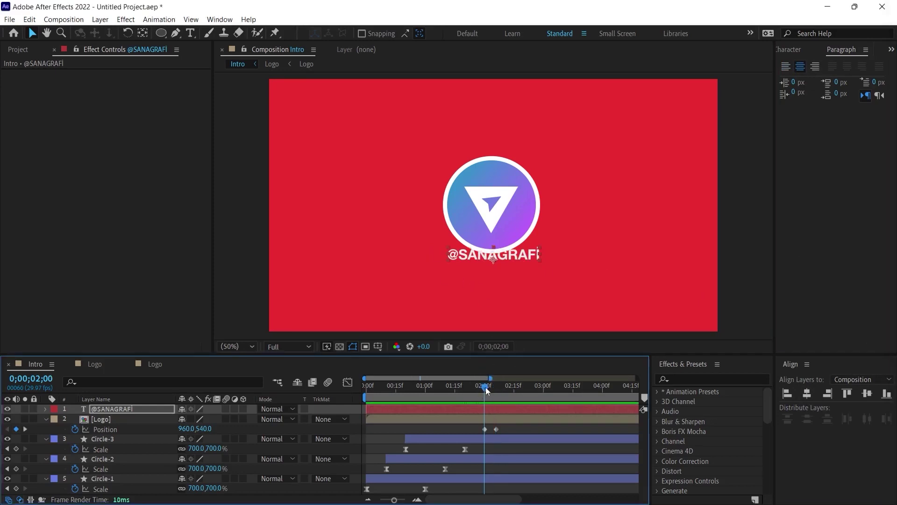
drag(486, 390, 489, 387)
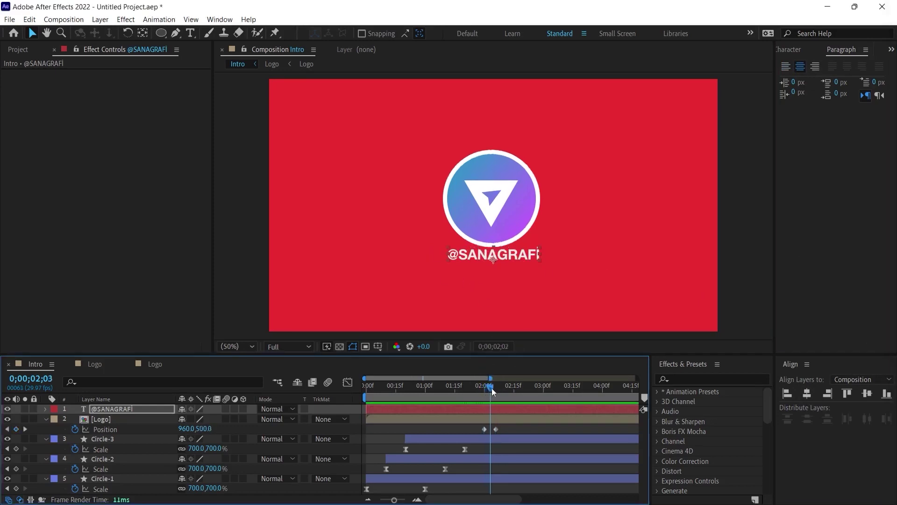
click(107, 410)
key(t)
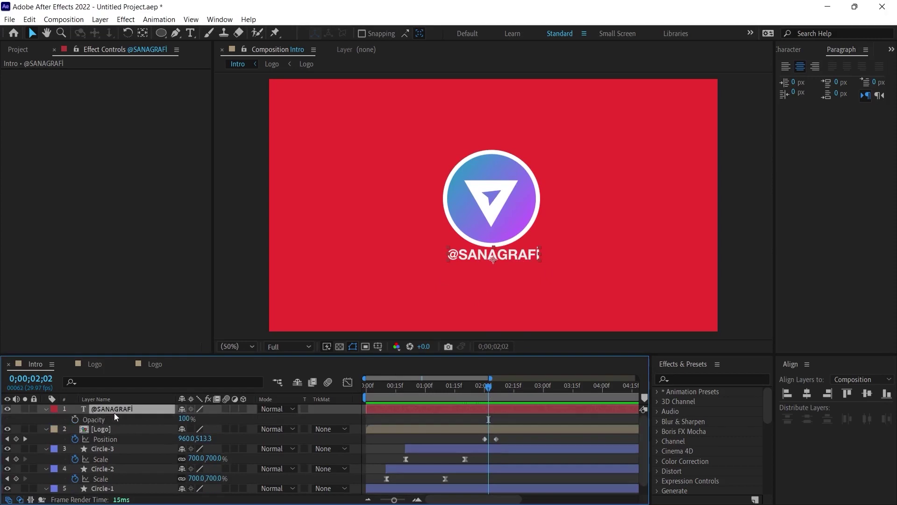
click(76, 419)
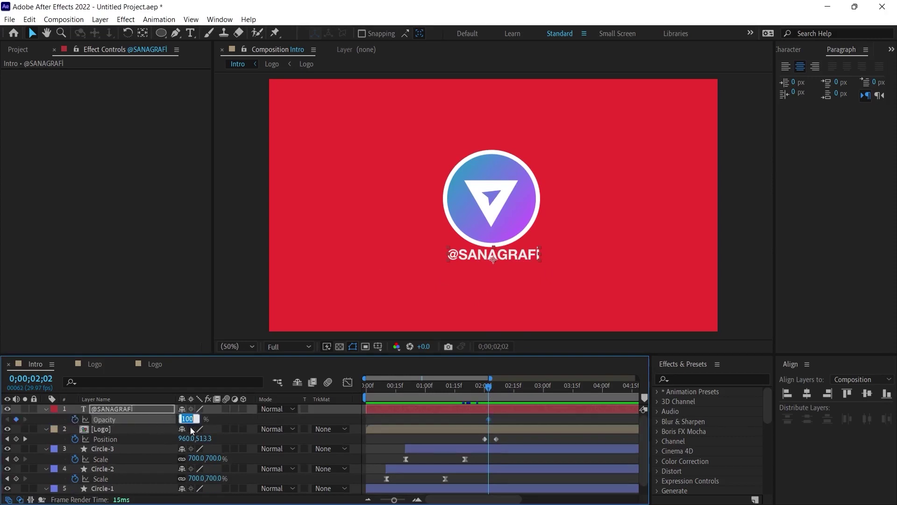
click(185, 419)
text(0)
key(Return)
Complete the text's fade-in by setting its opacity to 100% at 0;00;02;08.
drag(488, 387, 501, 387)
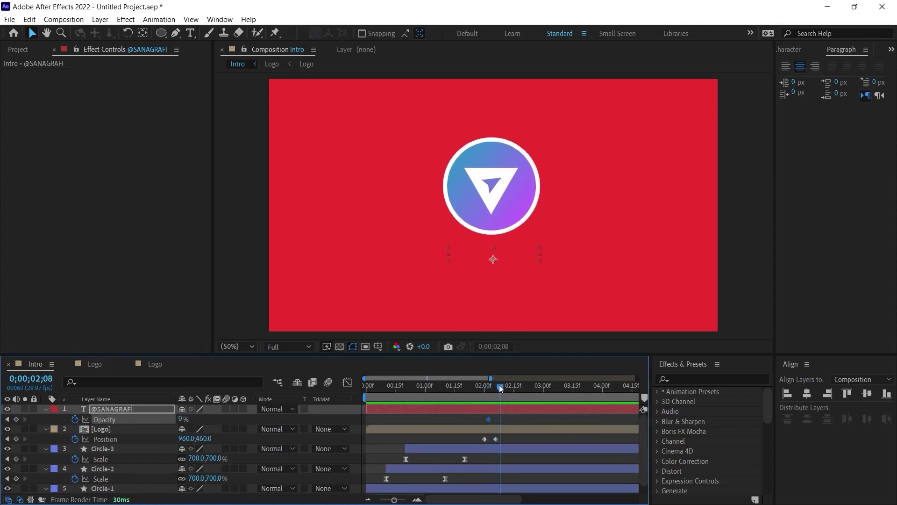
click(181, 419)
text(100)
key(Return)
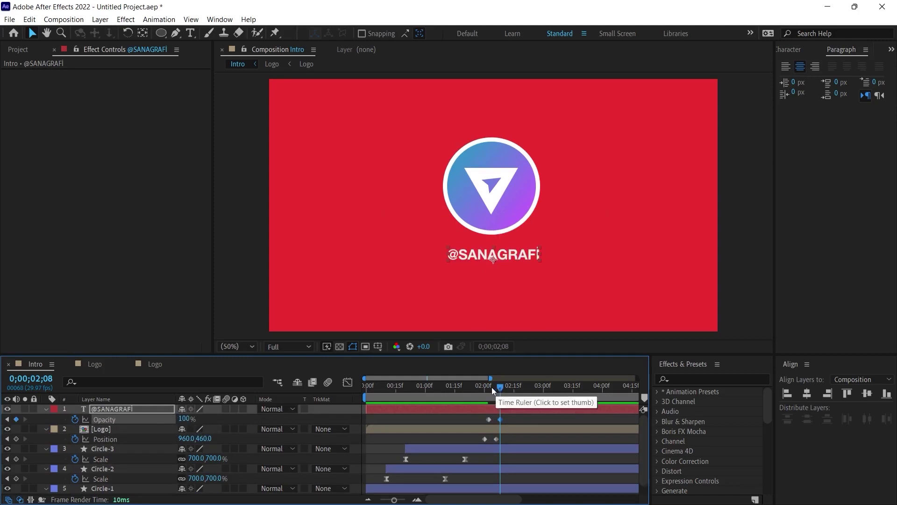
Apply Easy Ease to the text's opacity and Logo's position keyframes, and reshape their speed curves in the Graph Editor.
drag(479, 385, 469, 388)
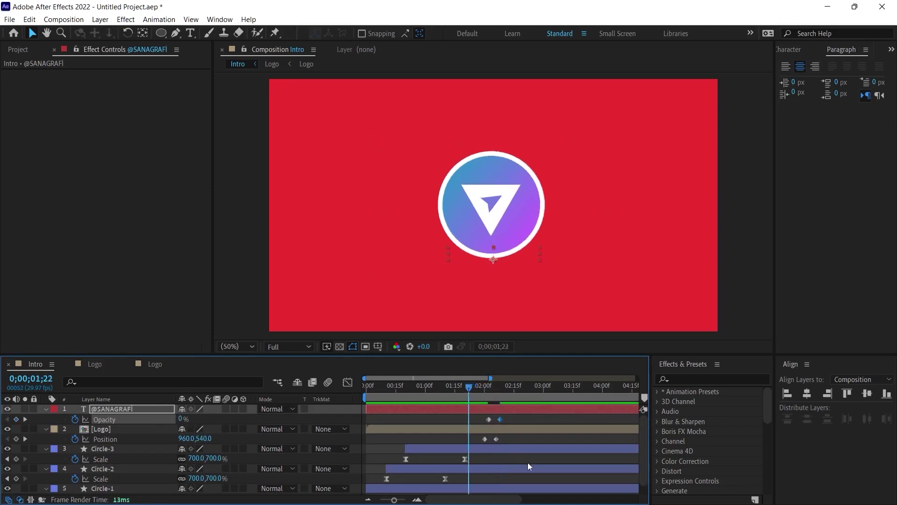
key(space)
drag(497, 419, 509, 441)
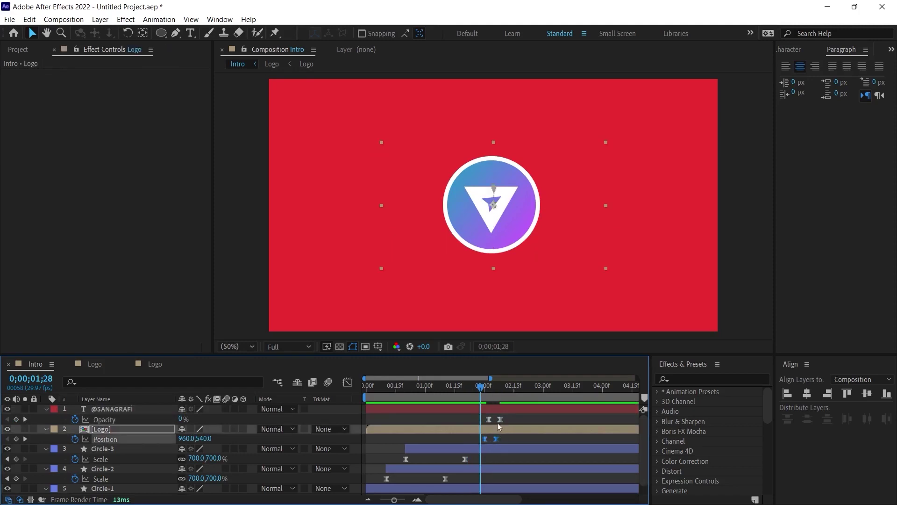
click(347, 382)
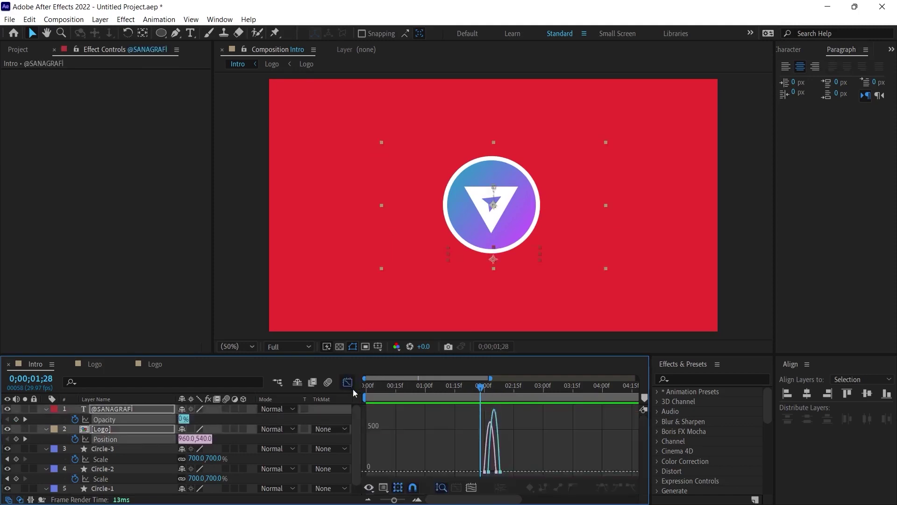
key(equal)
key(equal)
drag(535, 466, 525, 471)
key(shift+F3)
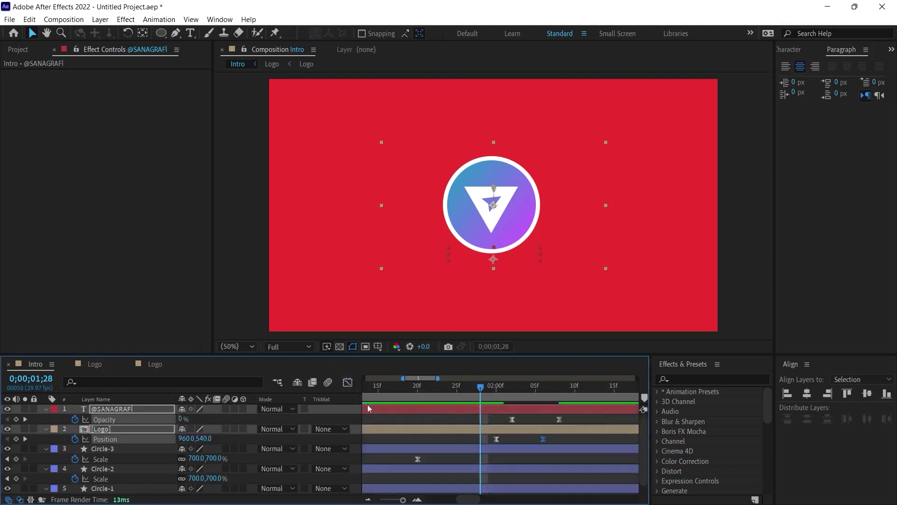
Play back the logo's upward move and the text's fade-in, and preview the whole intro from the start.
drag(483, 389, 433, 387)
key(space)
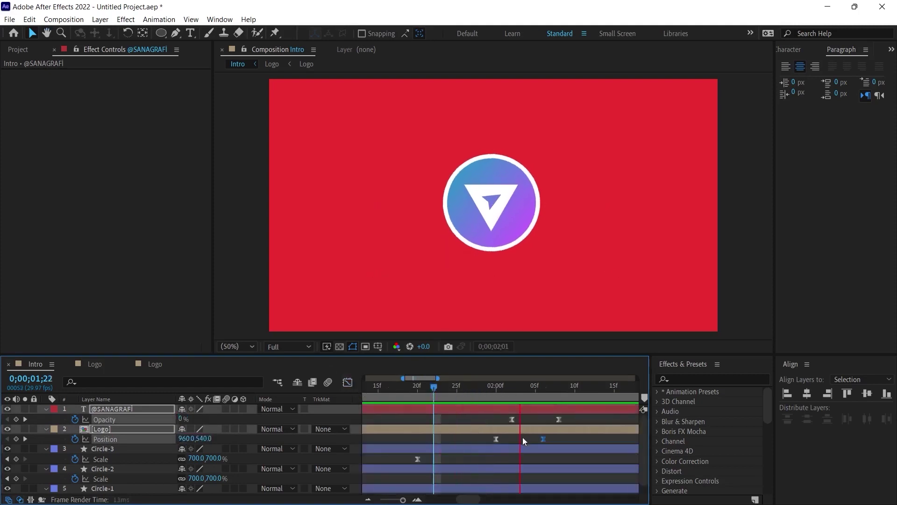
key(space)
key(Home)
drag(403, 500, 368, 503)
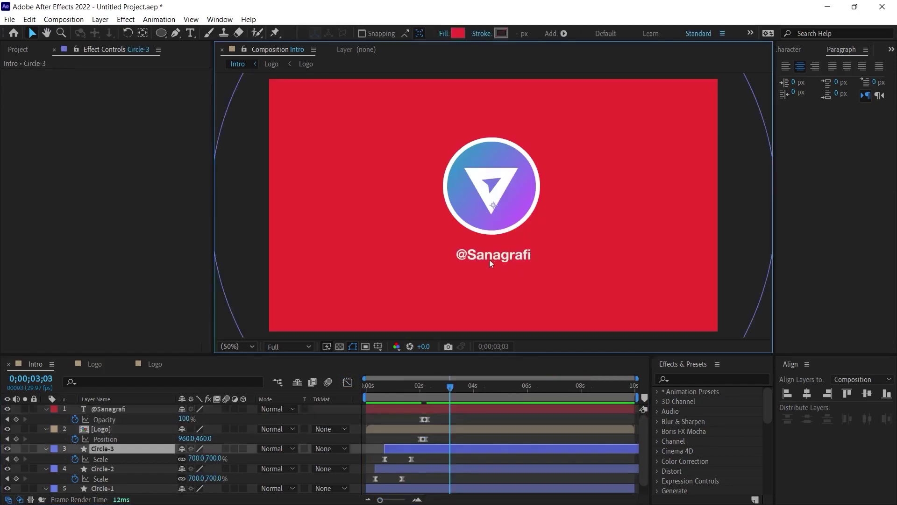
key(Home)
key(space)
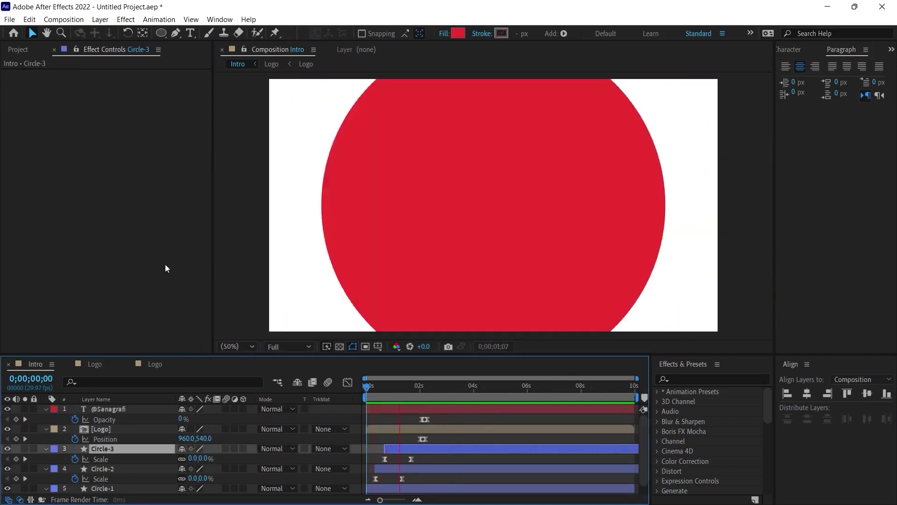
drag(492, 500, 440, 500)
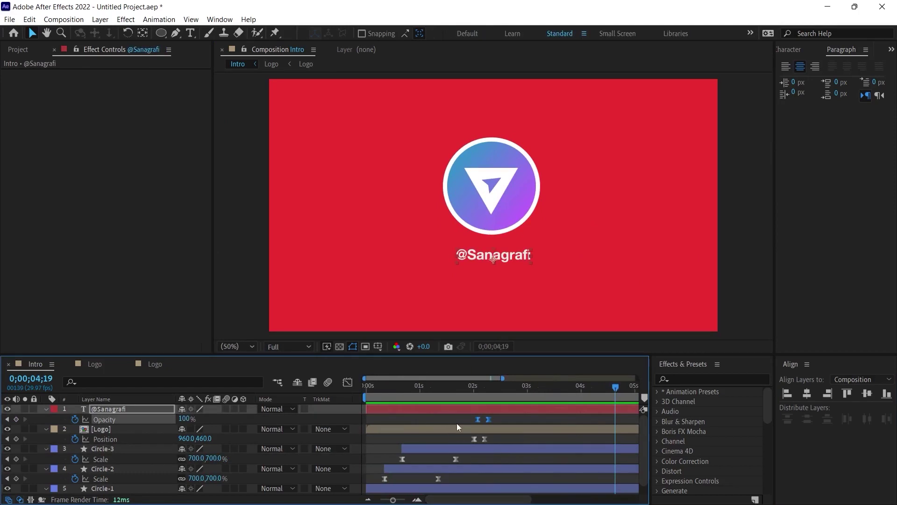